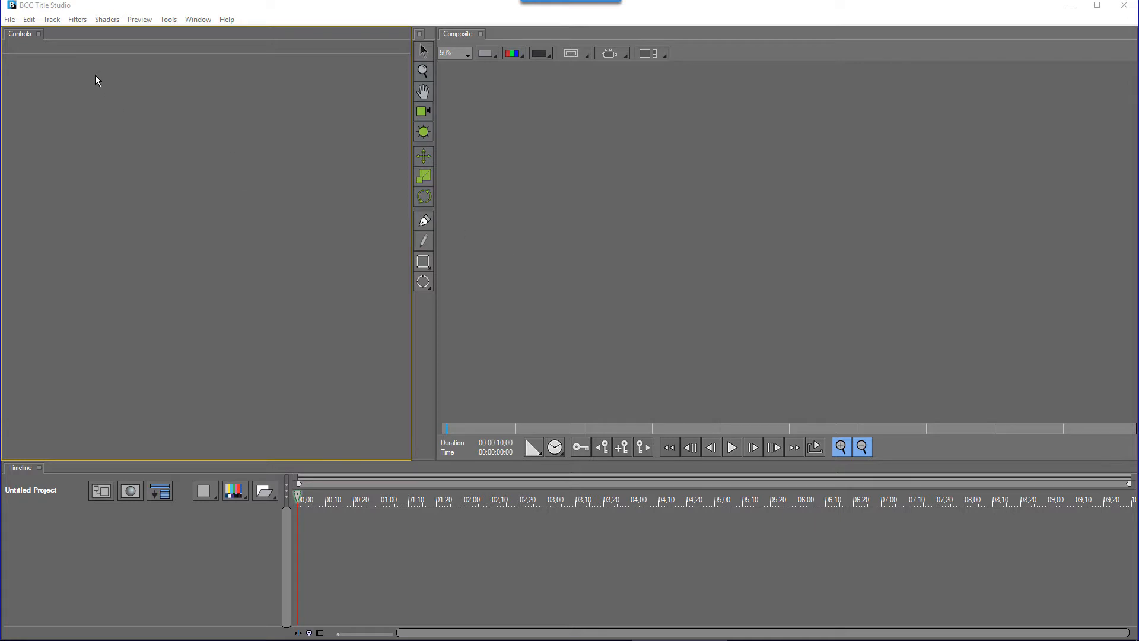
click(208, 20)
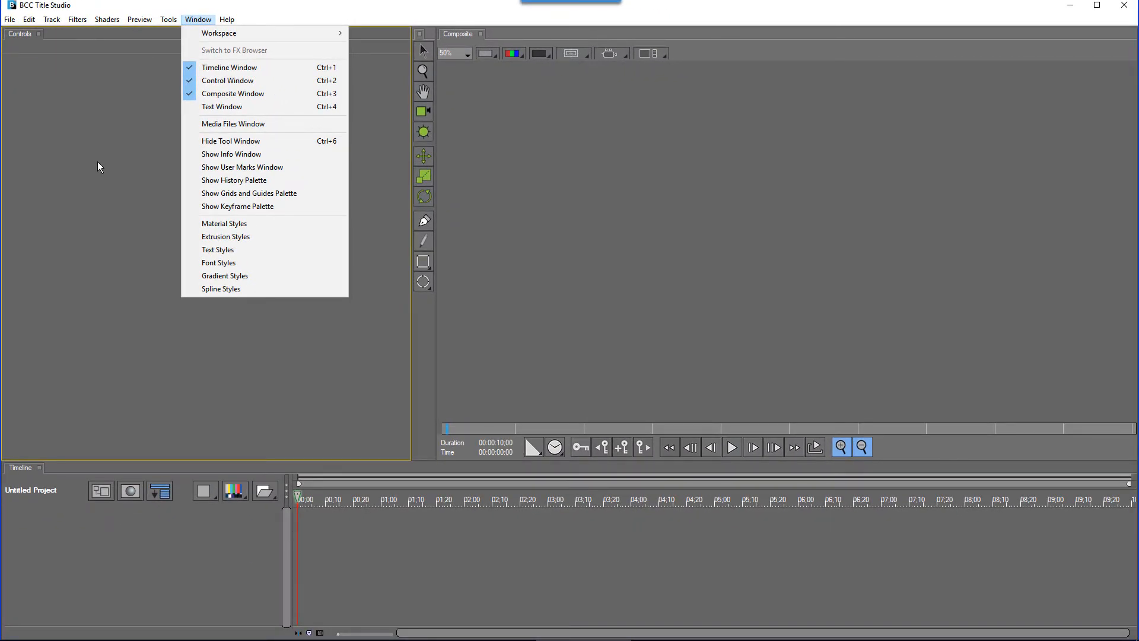
click(328, 125)
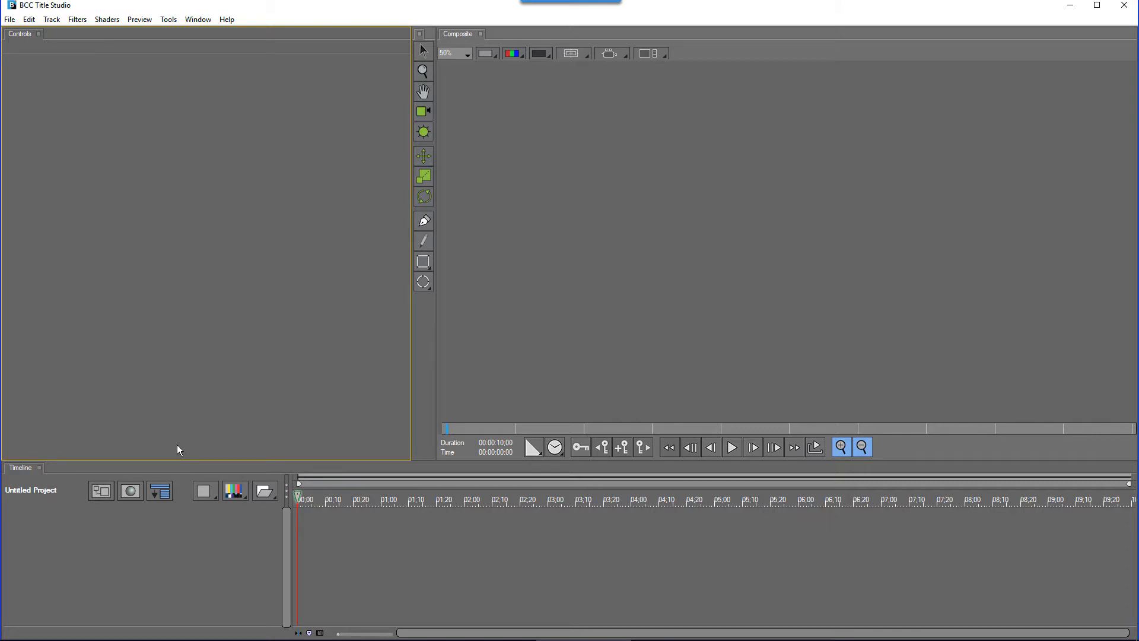
Open the Text, Font Styles, Text Styles and Gradient Styles windows
click(198, 20)
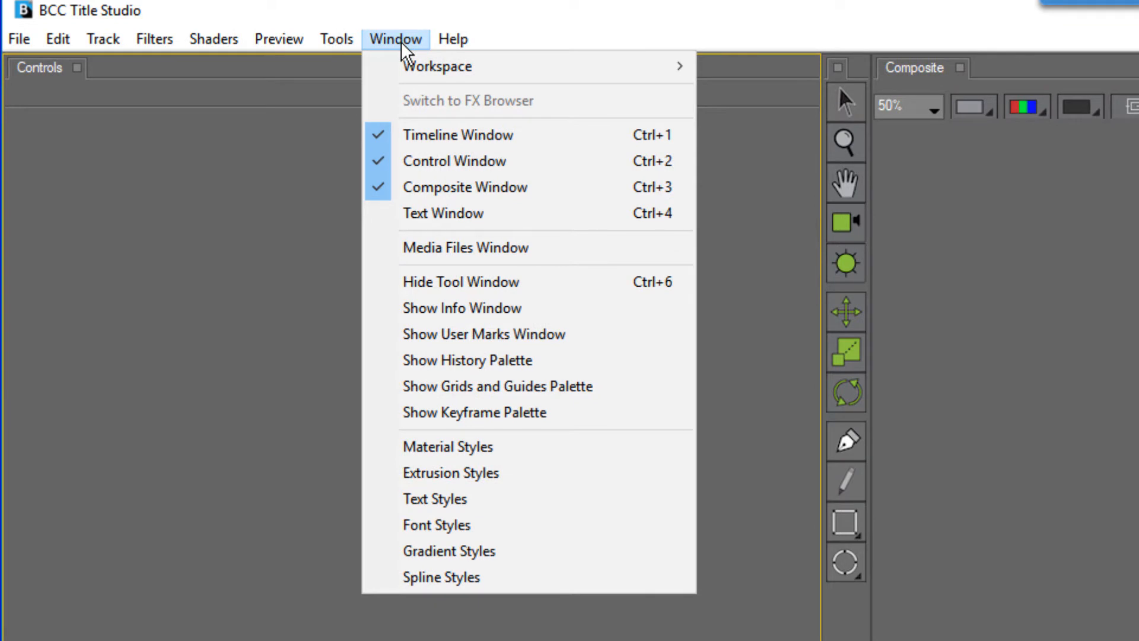
click(522, 221)
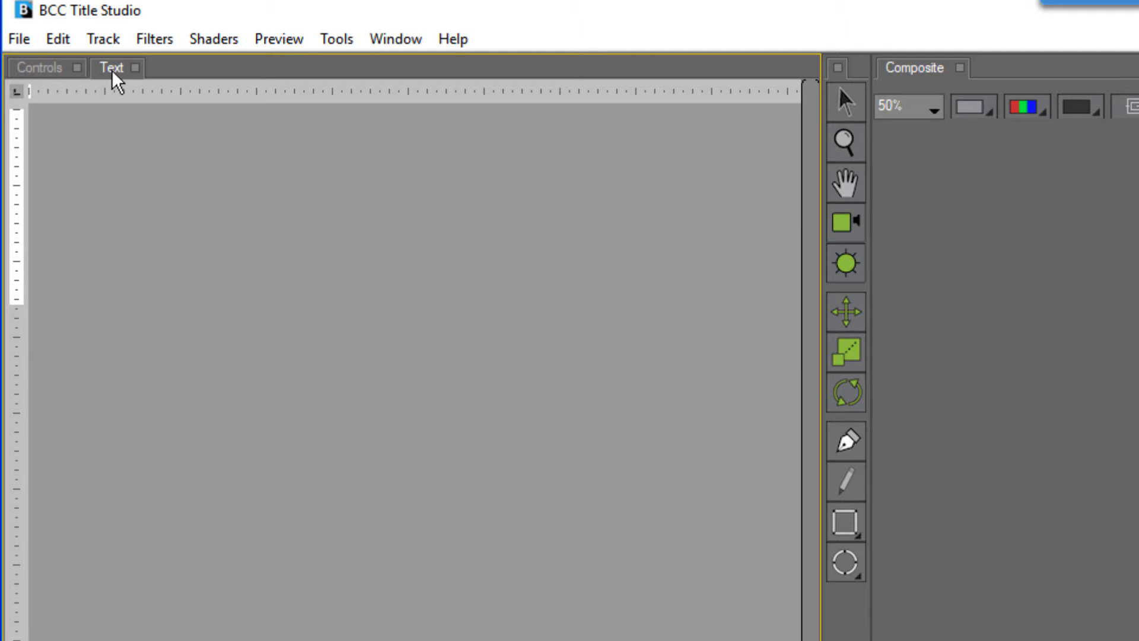
click(391, 47)
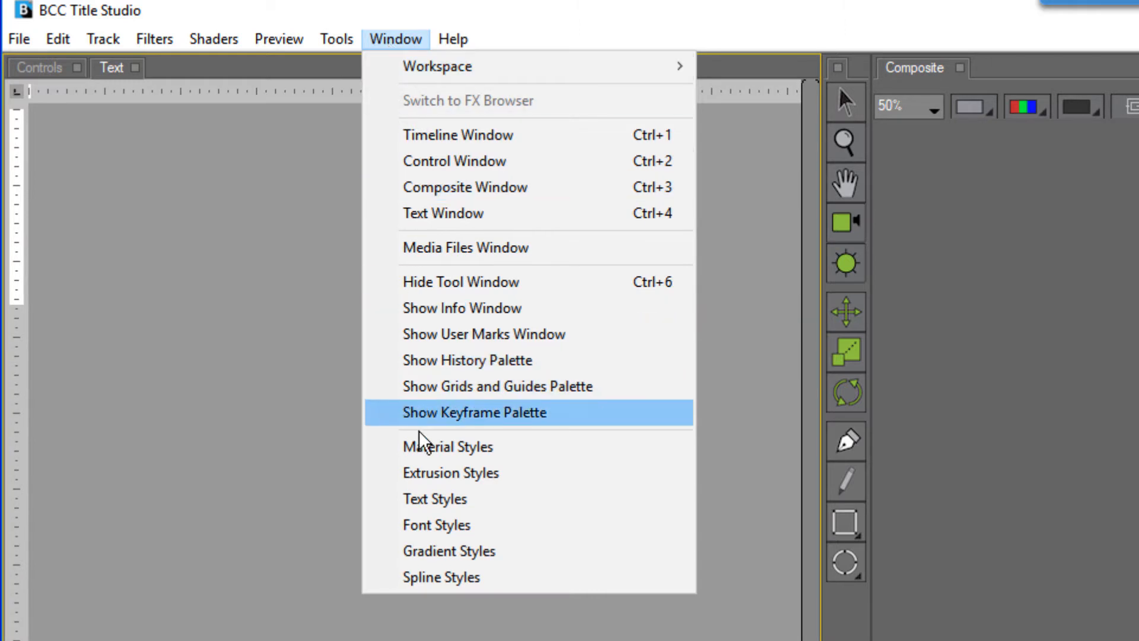
click(445, 525)
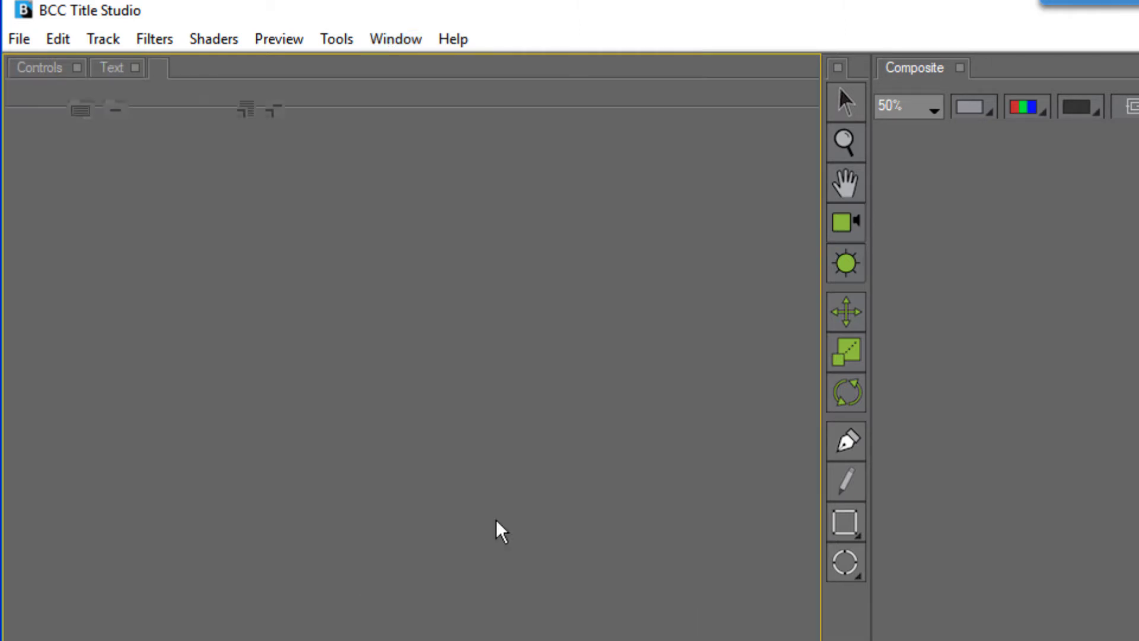
click(402, 45)
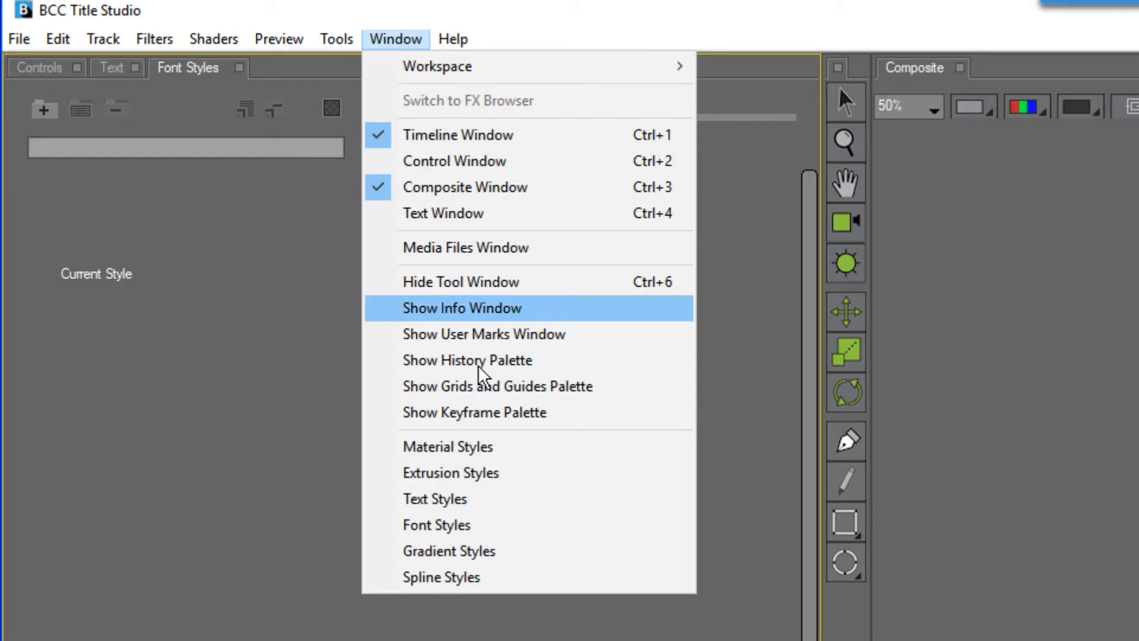
click(484, 503)
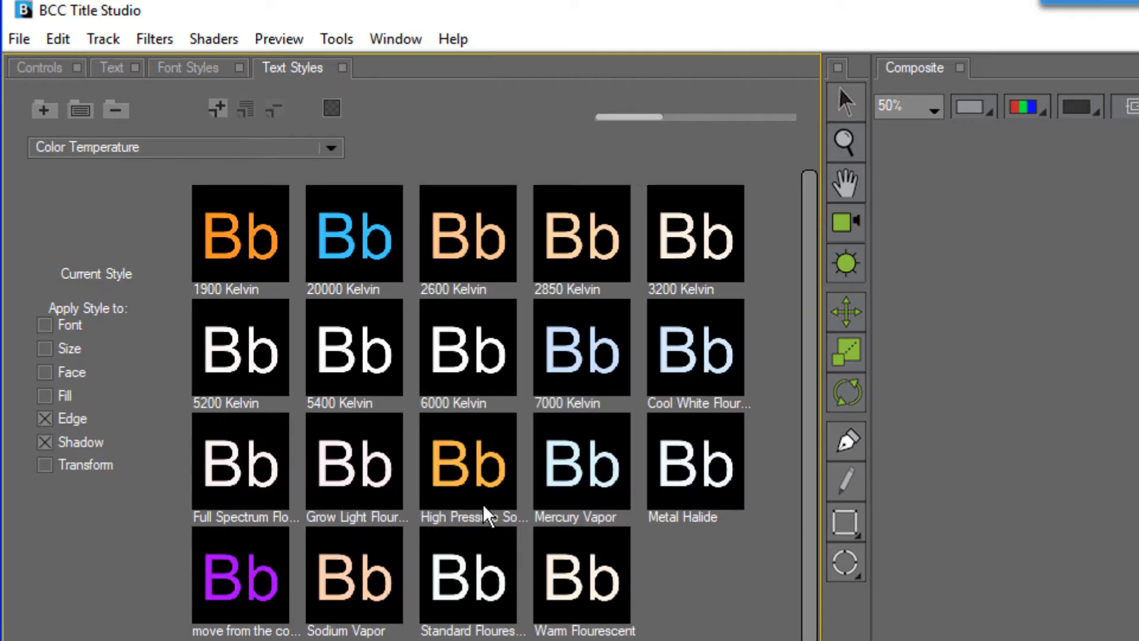
click(388, 43)
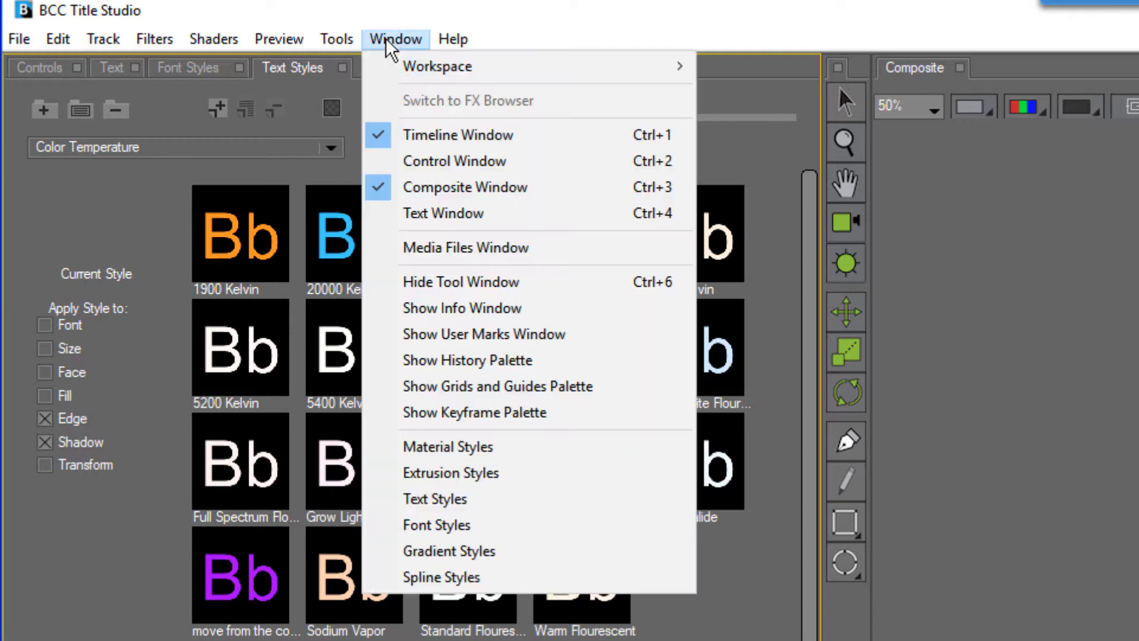
click(472, 551)
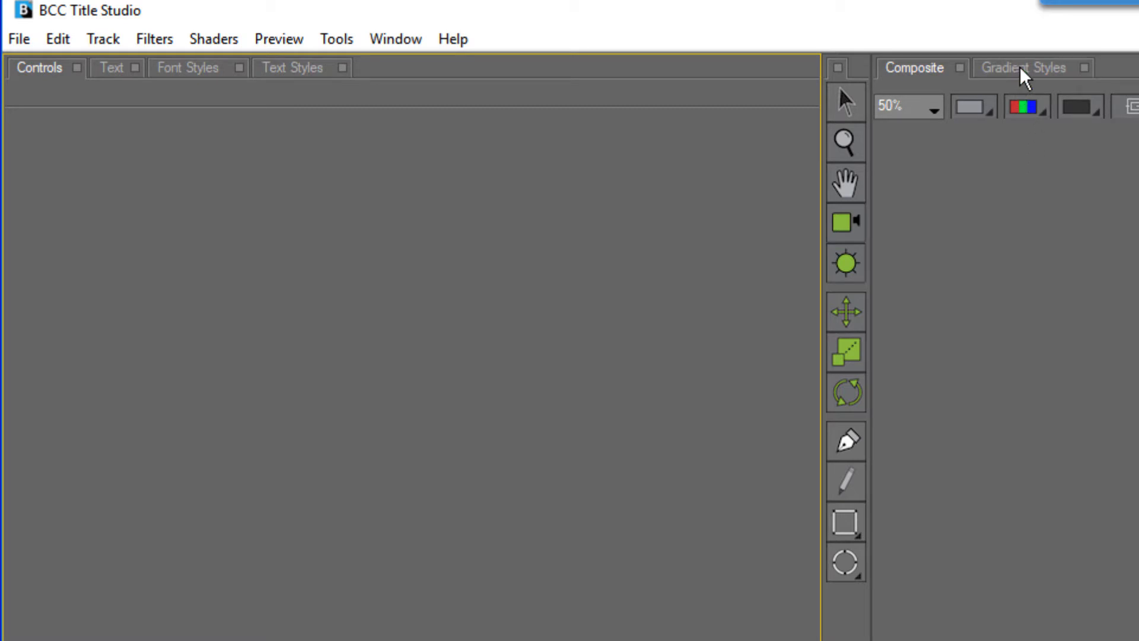
Dock the Gradient Styles window beside Text Styles in the group that holds the Controls and Text windows
drag(1019, 66, 385, 67)
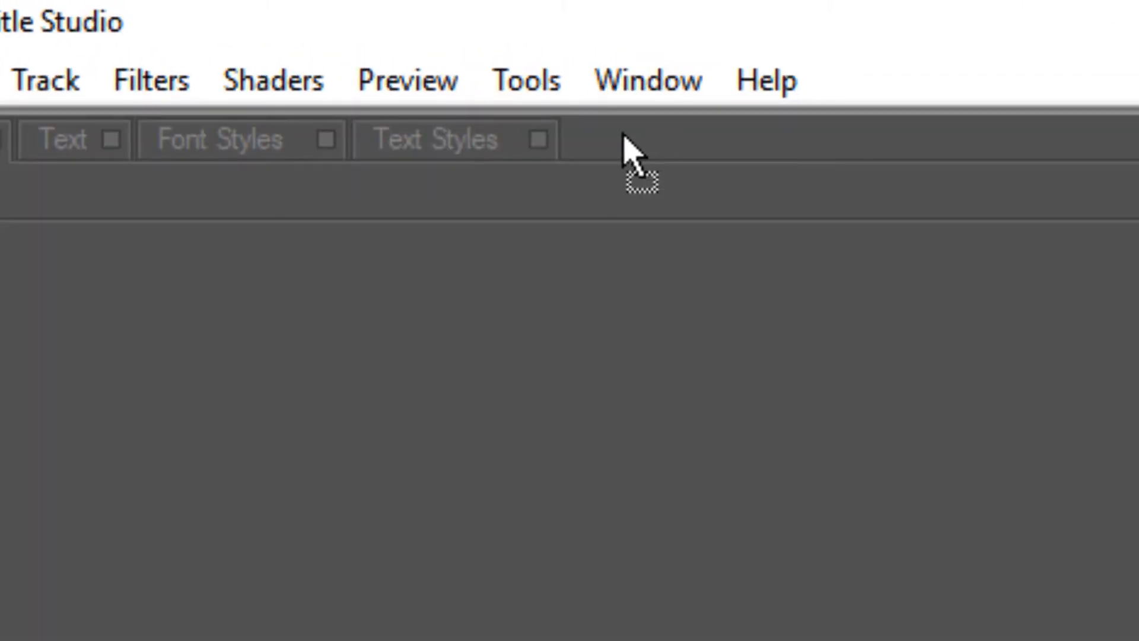
drag(623, 135, 559, 145)
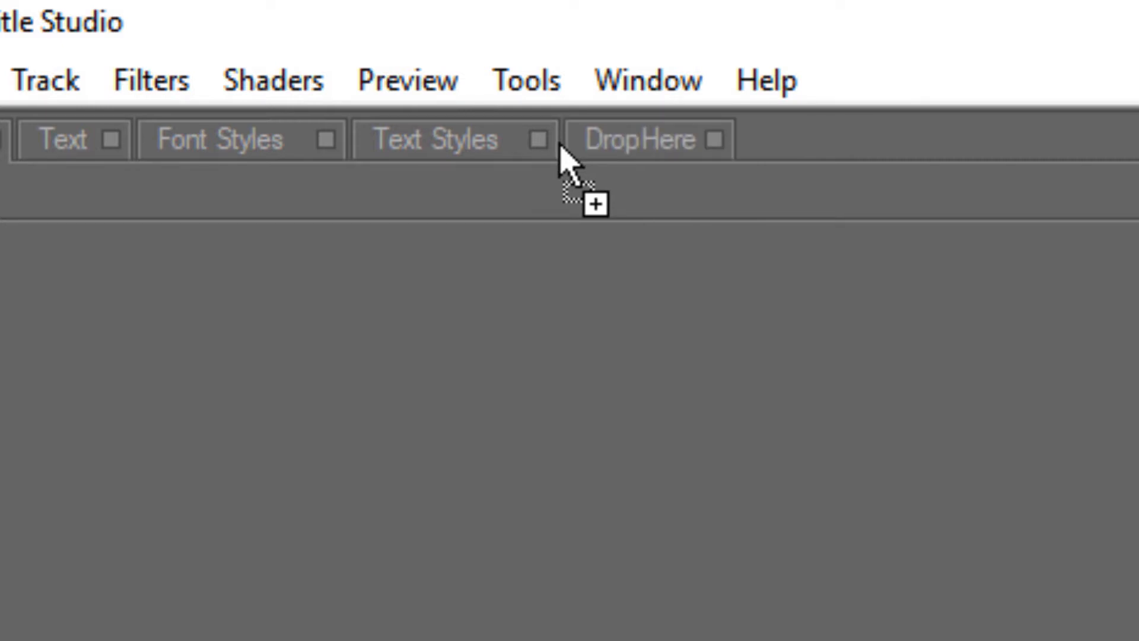
drag(560, 146, 567, 163)
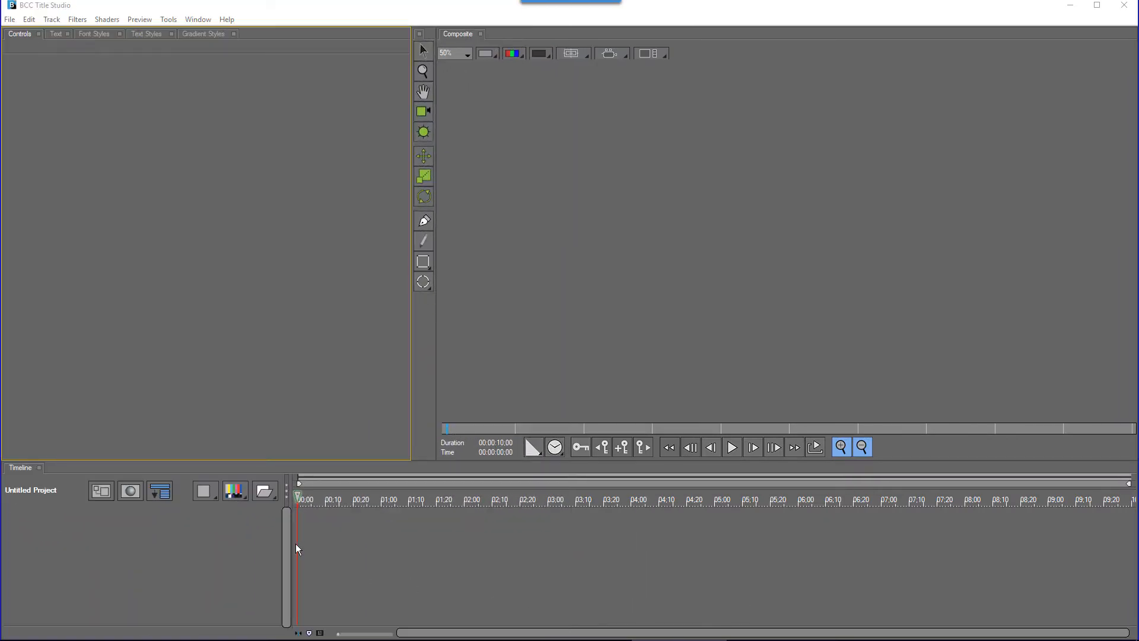
Create a new 3D container in the timeline and add a Flat Text track to it
click(264, 493)
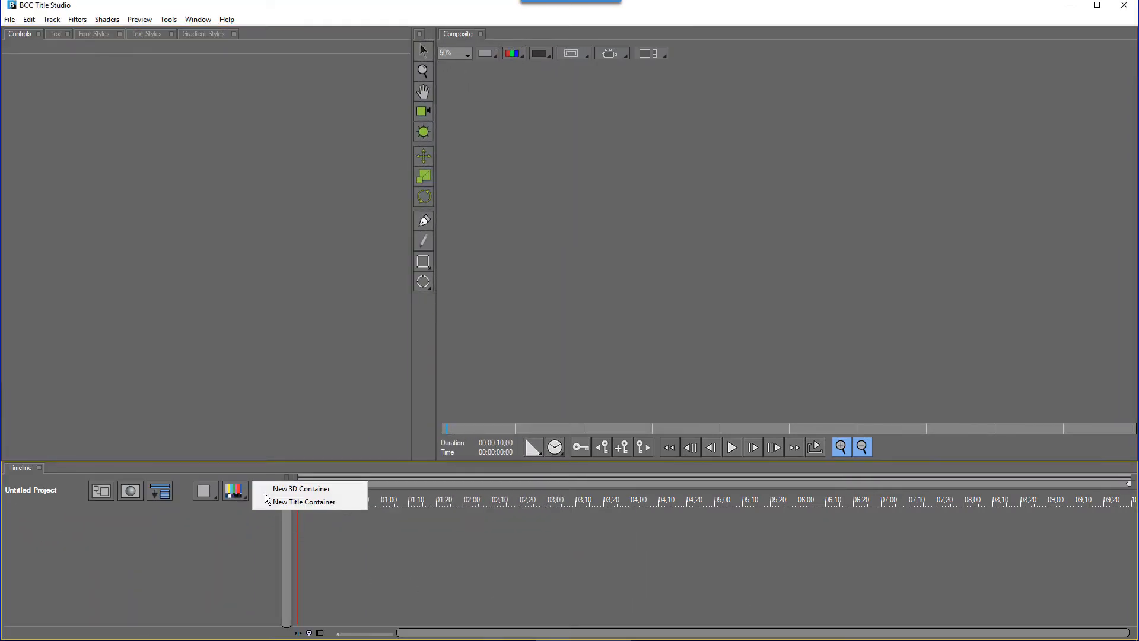
click(311, 492)
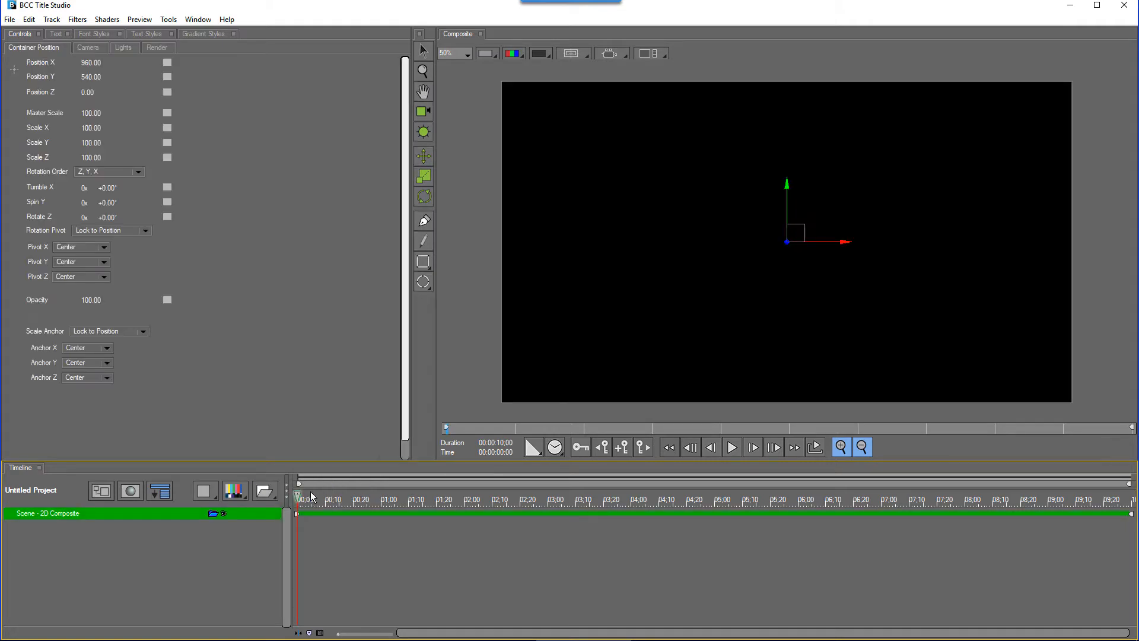
click(234, 492)
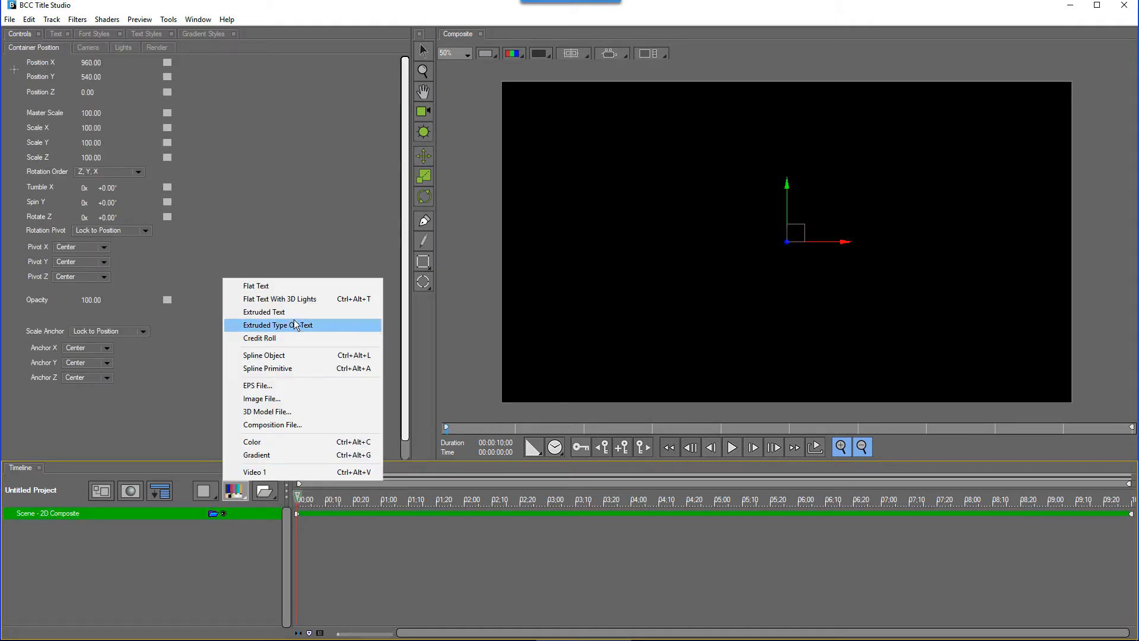
click(291, 285)
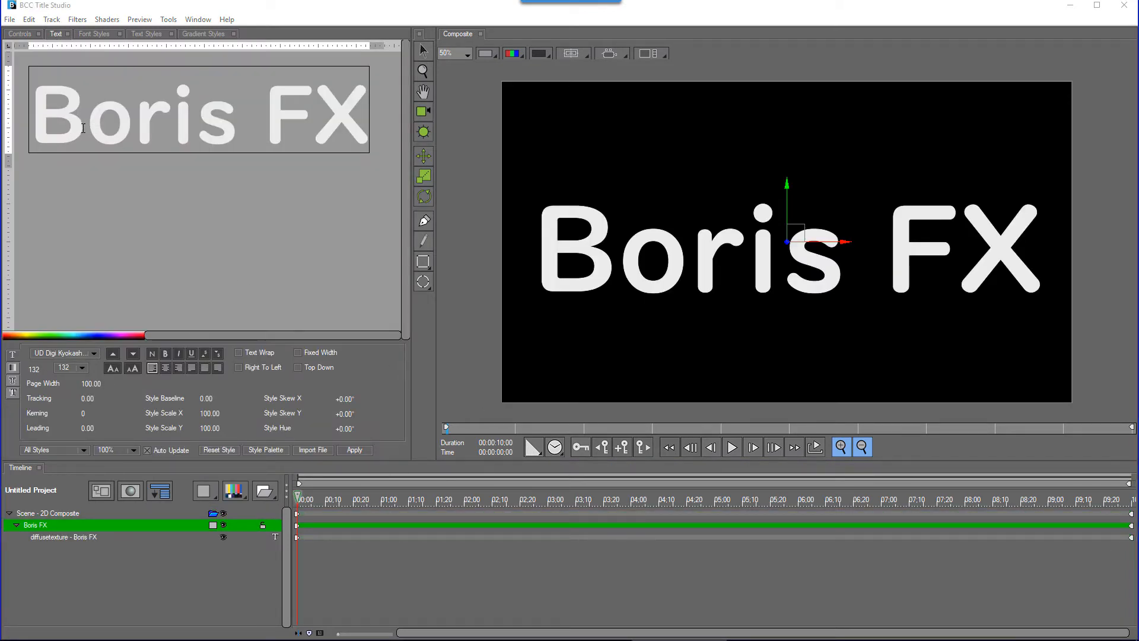
Replace the default "Boris FX" title text with 魚Fish, entering the kanji through the Japanese input candidates for "sakana"
double_click(83, 127)
key(ctrl+a)
text(さ)
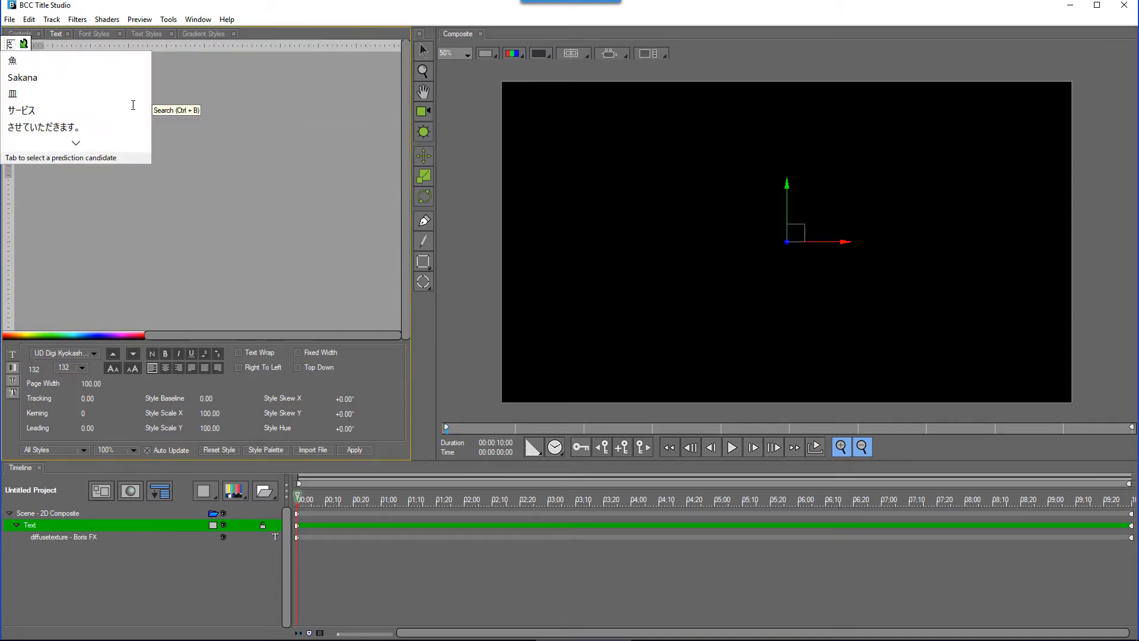
text(kana)
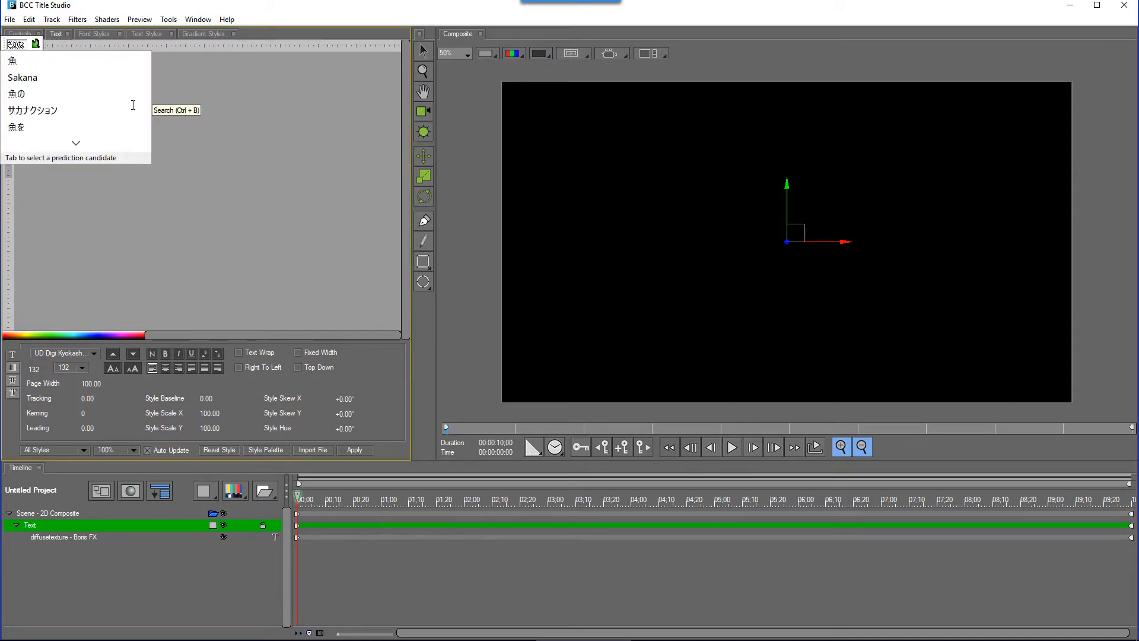
key(Tab)
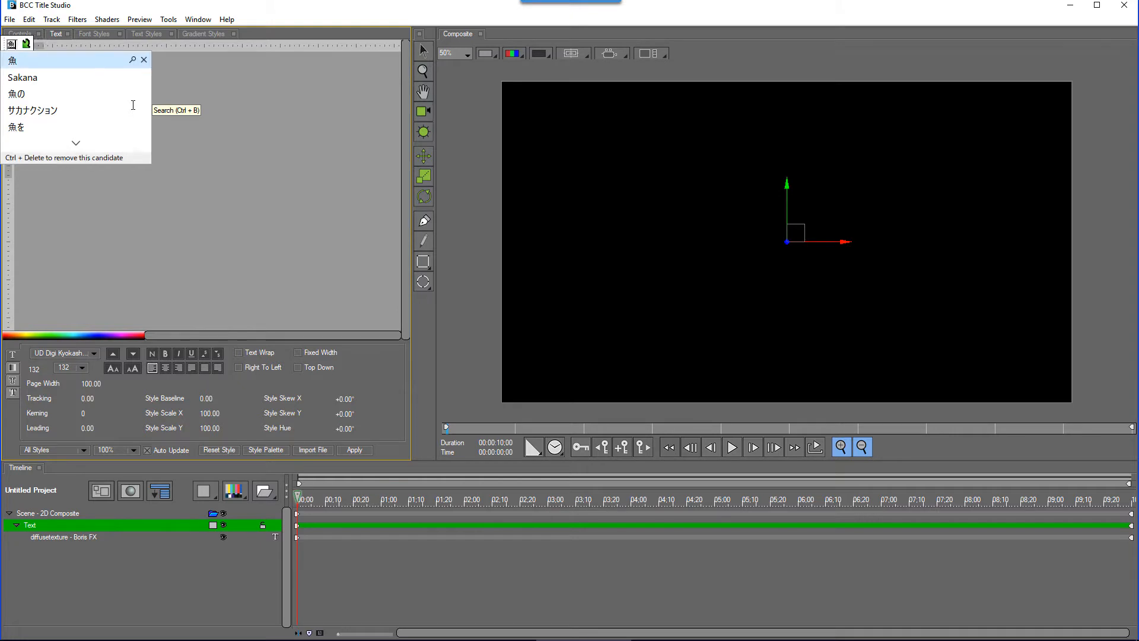
key(Return)
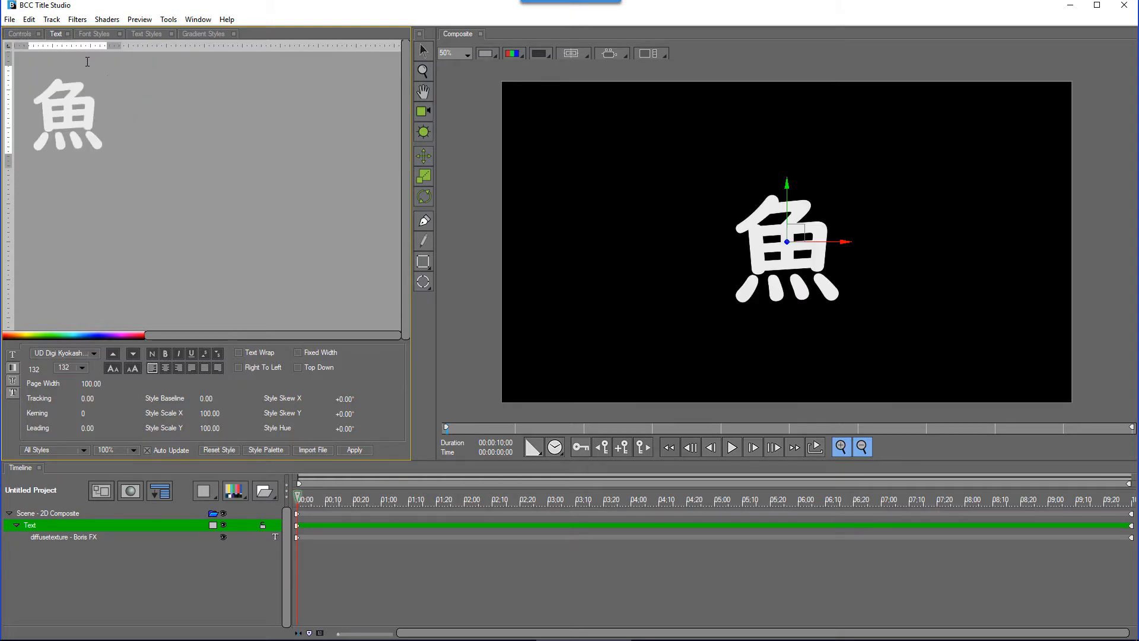
text(Fis)
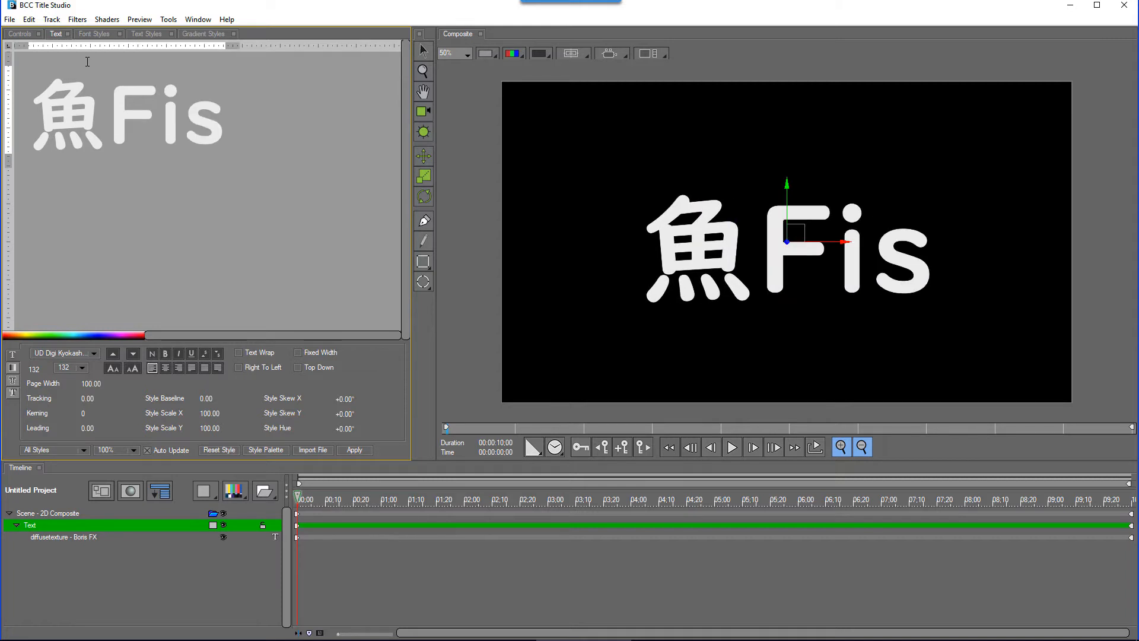
text(h)
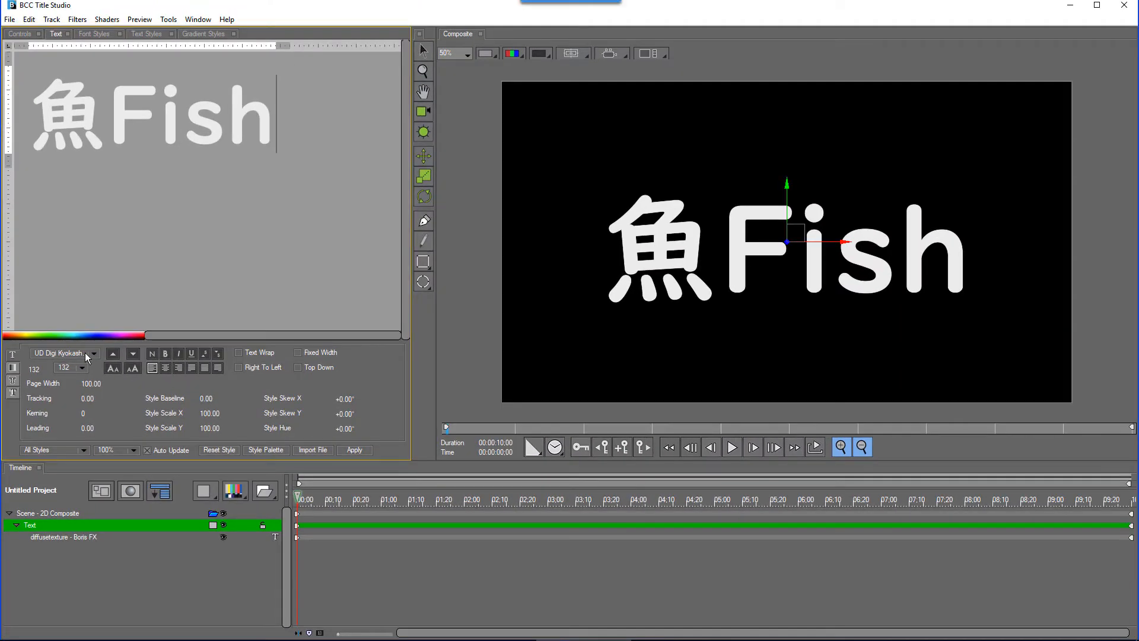
Add a font style palette named "My Fonts" in Font Styles and enlarge its preview thumbnails
click(94, 353)
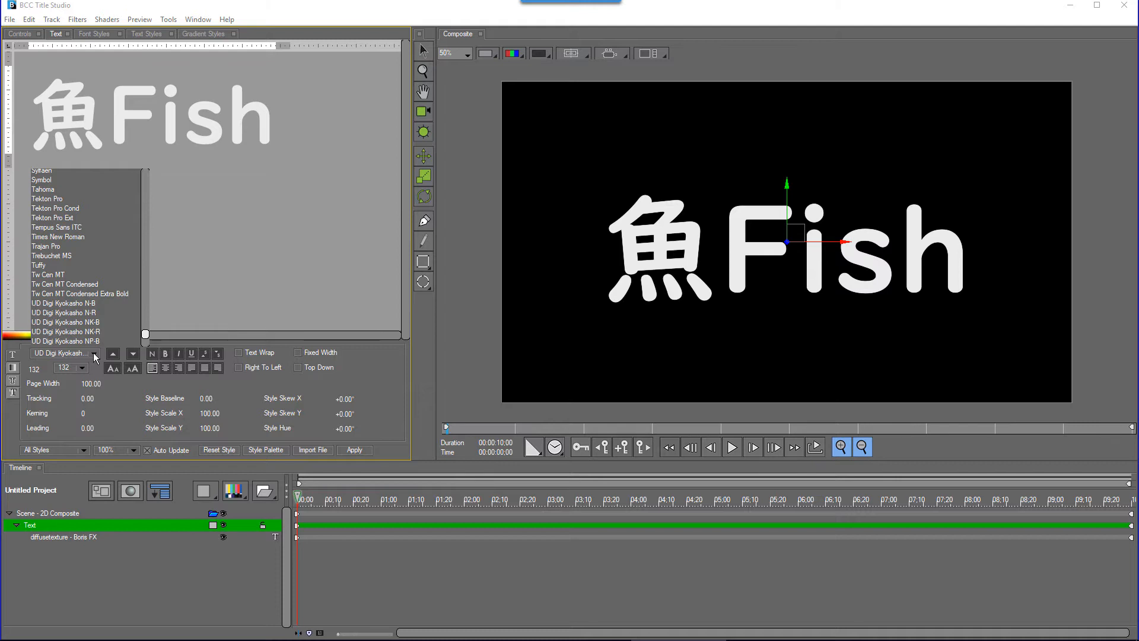
click(95, 34)
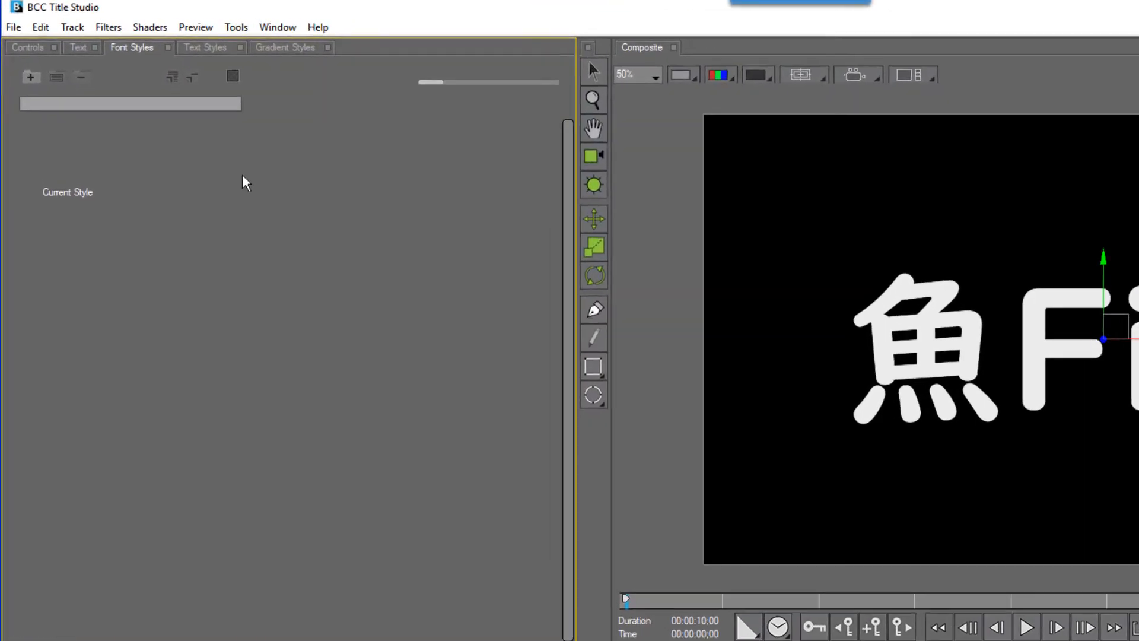
click(37, 84)
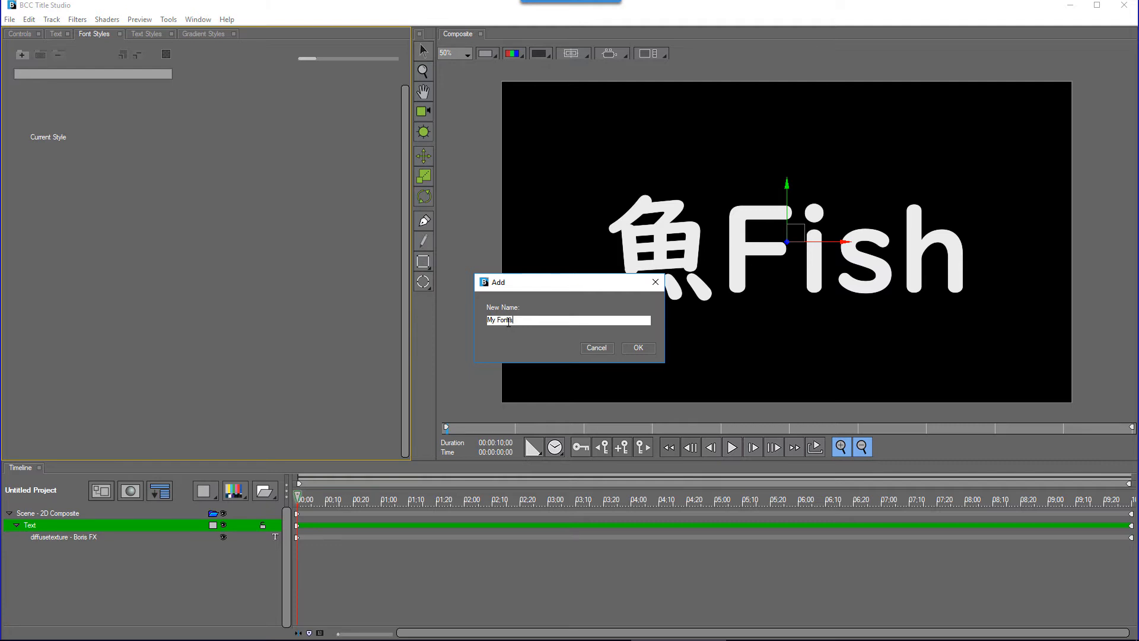
click(650, 349)
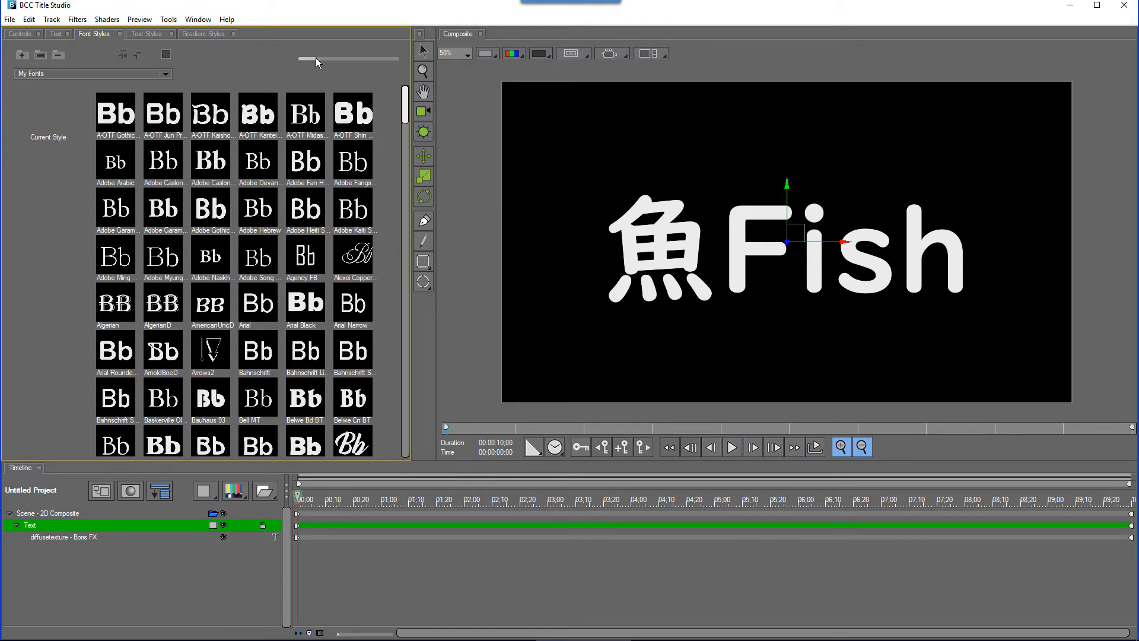
drag(316, 58, 341, 66)
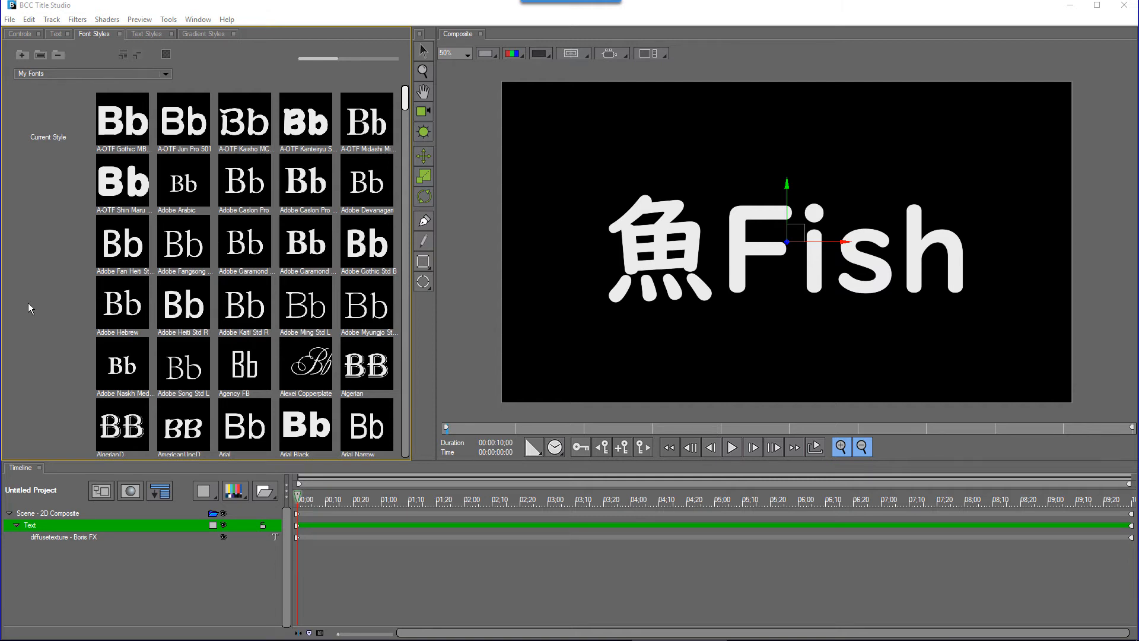
Select all of the 魚Fish text and try the A-OTF Kaisho, Kanteiryu and Midashi font styles, ending with A-OTF Shin Maru
click(58, 34)
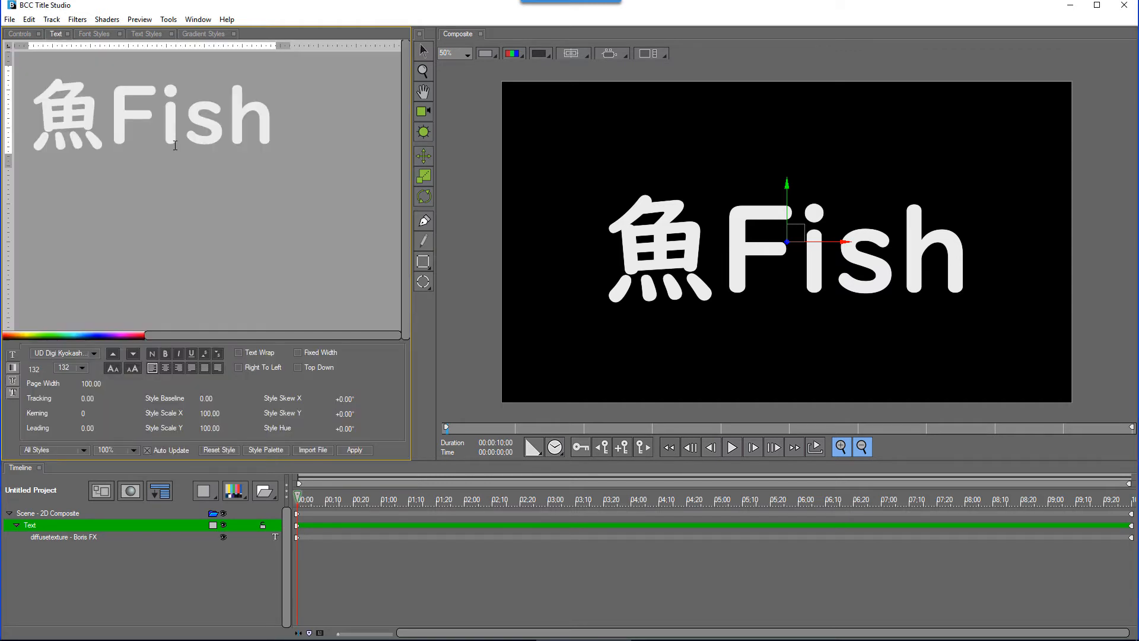
click(155, 123)
key(ctrl+a)
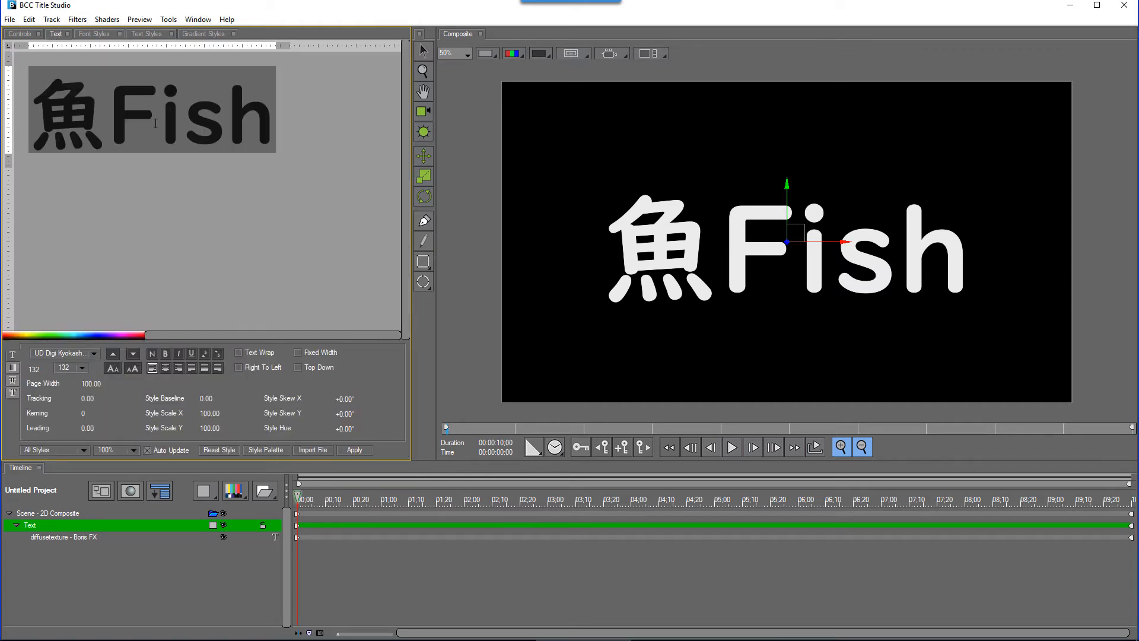
click(97, 34)
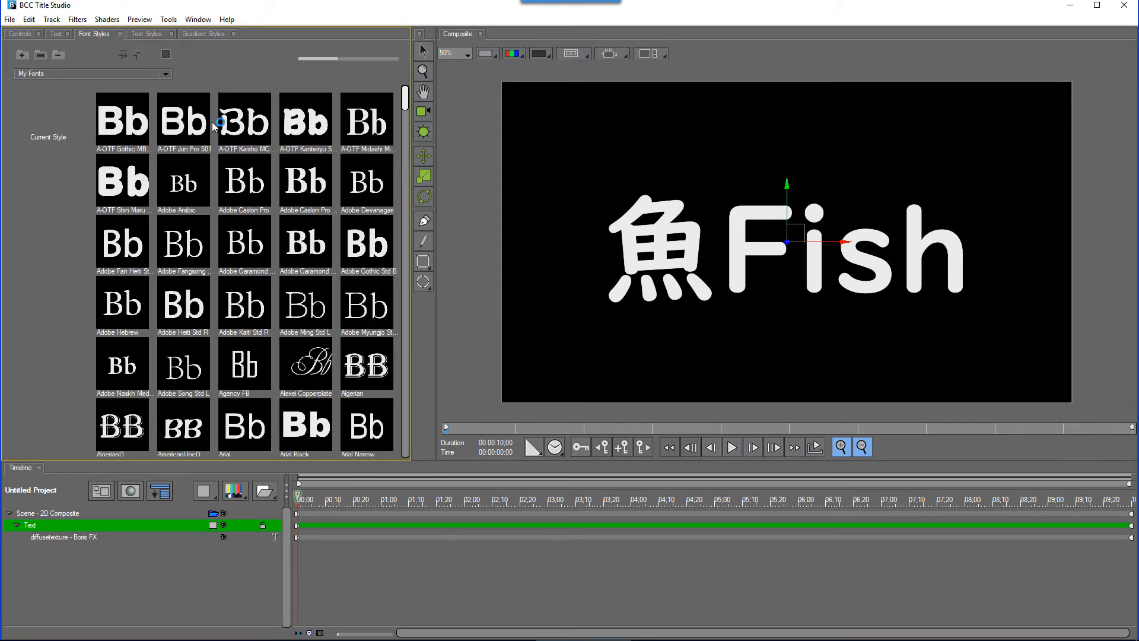
click(236, 122)
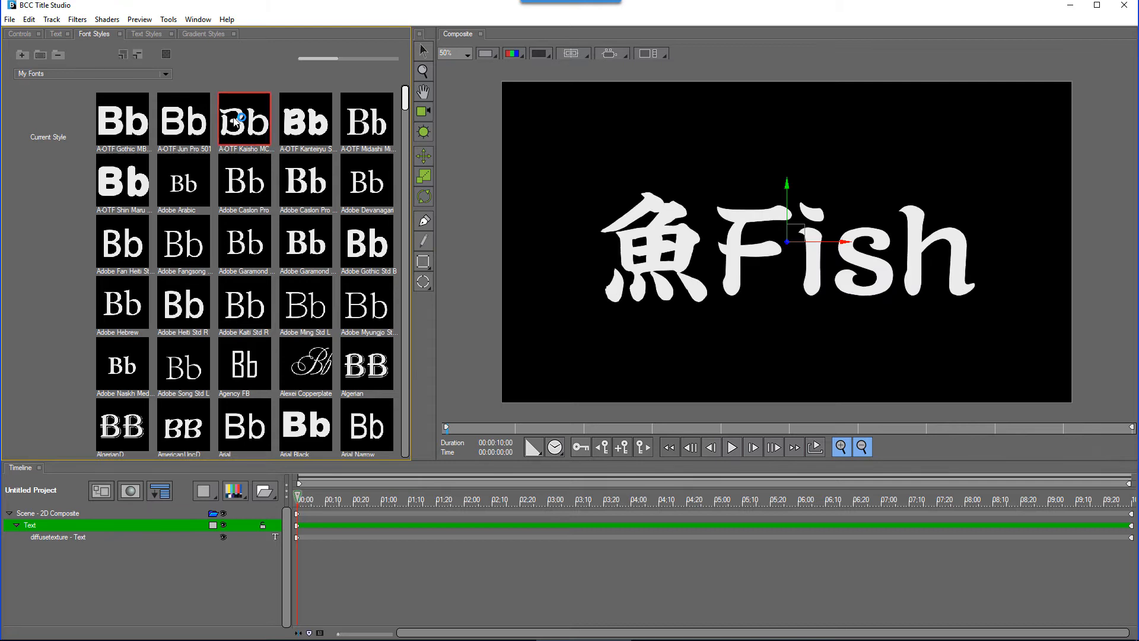
click(324, 135)
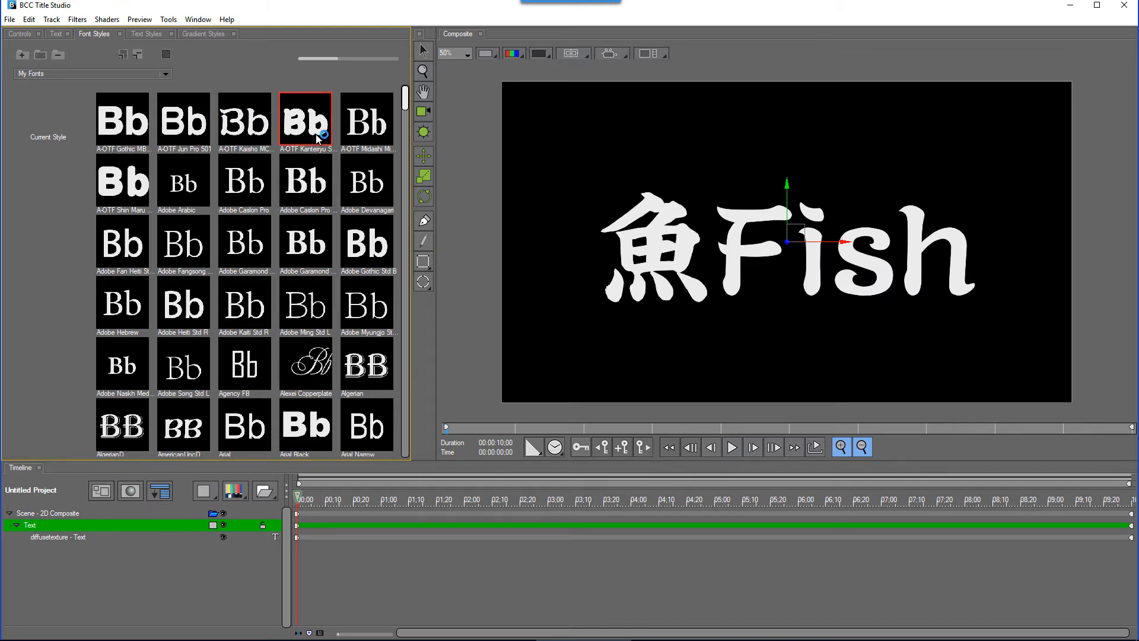
click(360, 133)
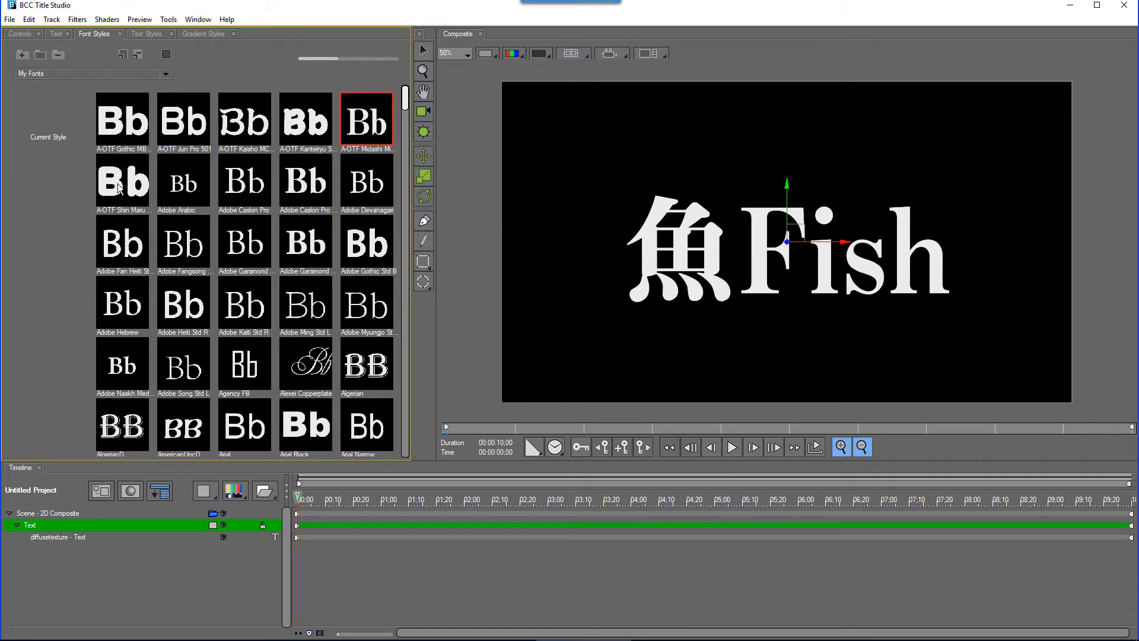
click(120, 188)
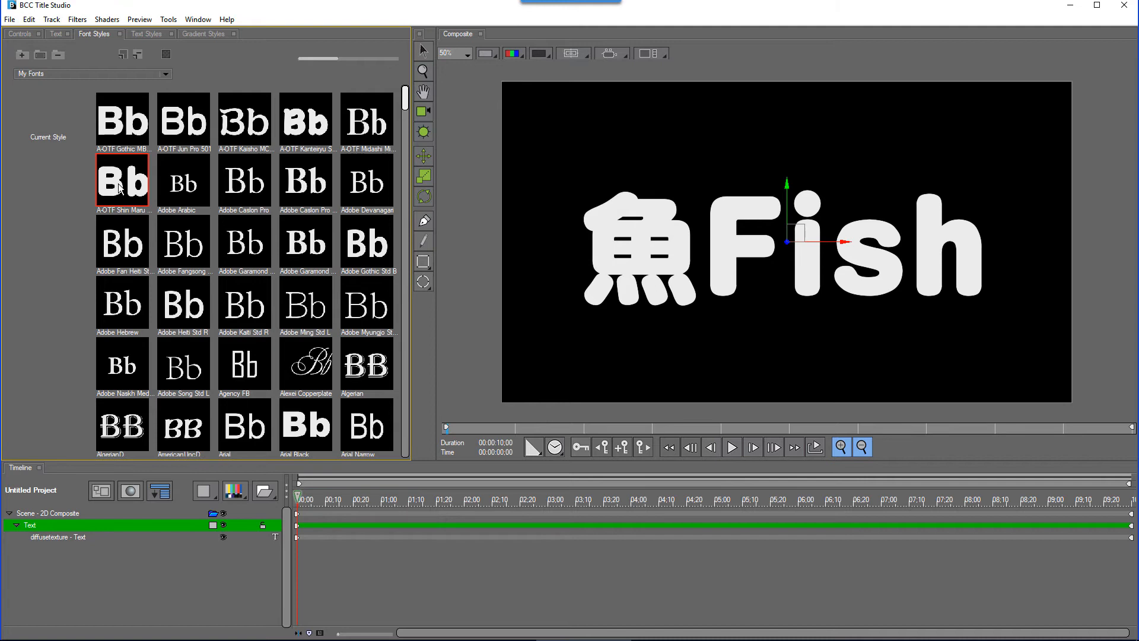
Try the Alexei Copperplate, Century Schoolbook, Cooper Black and Cooper Std Black font styles on the 魚Fish title
click(330, 350)
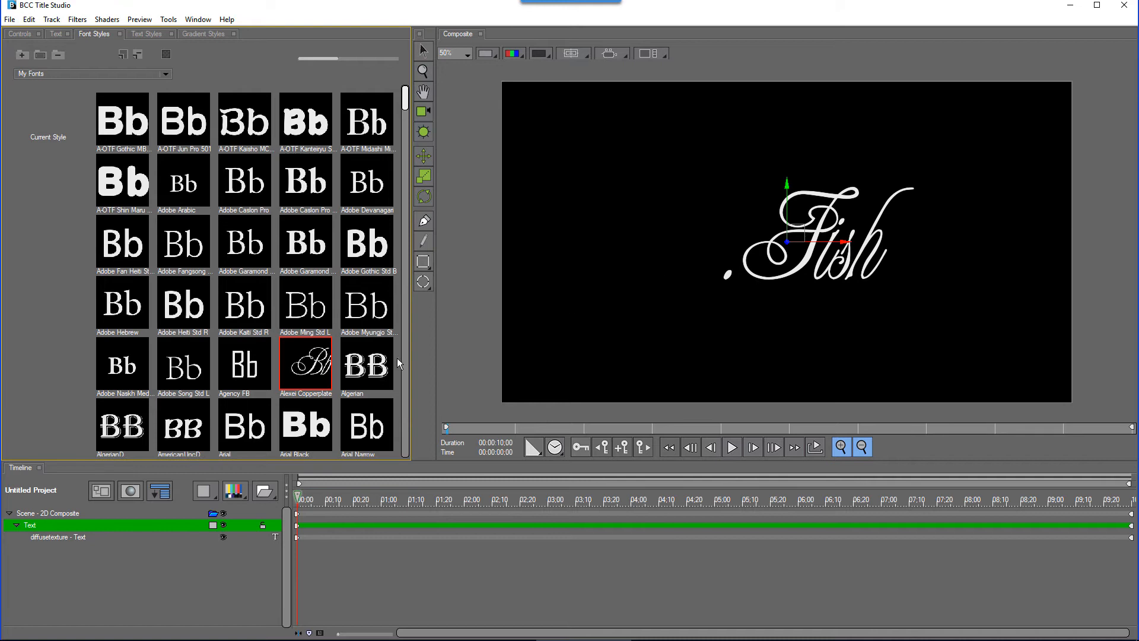
drag(404, 101, 404, 147)
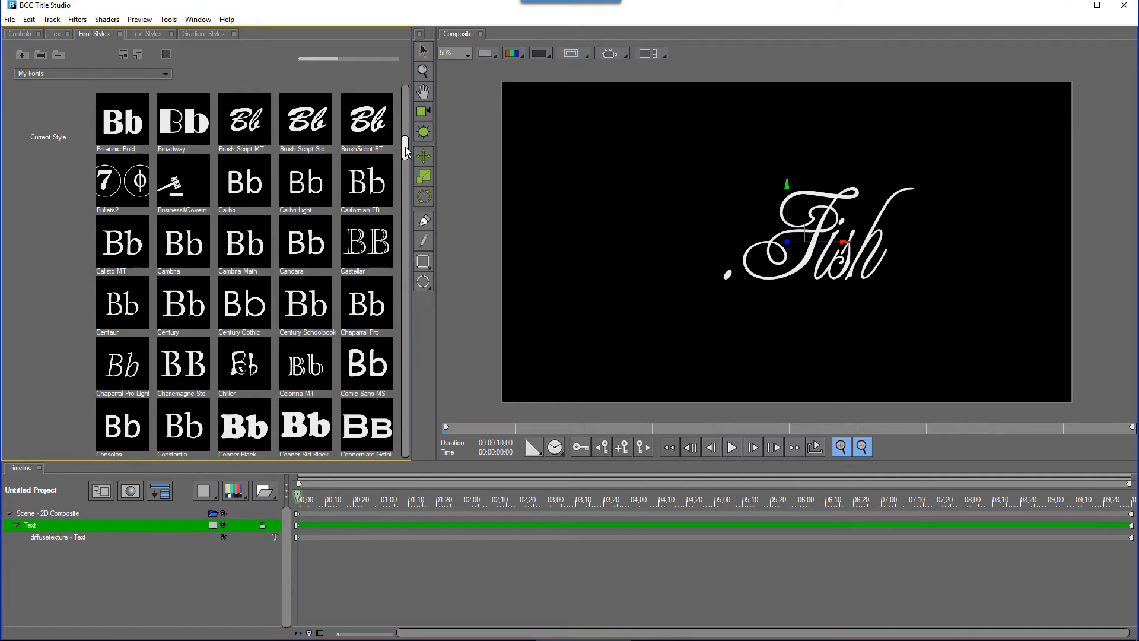
click(318, 318)
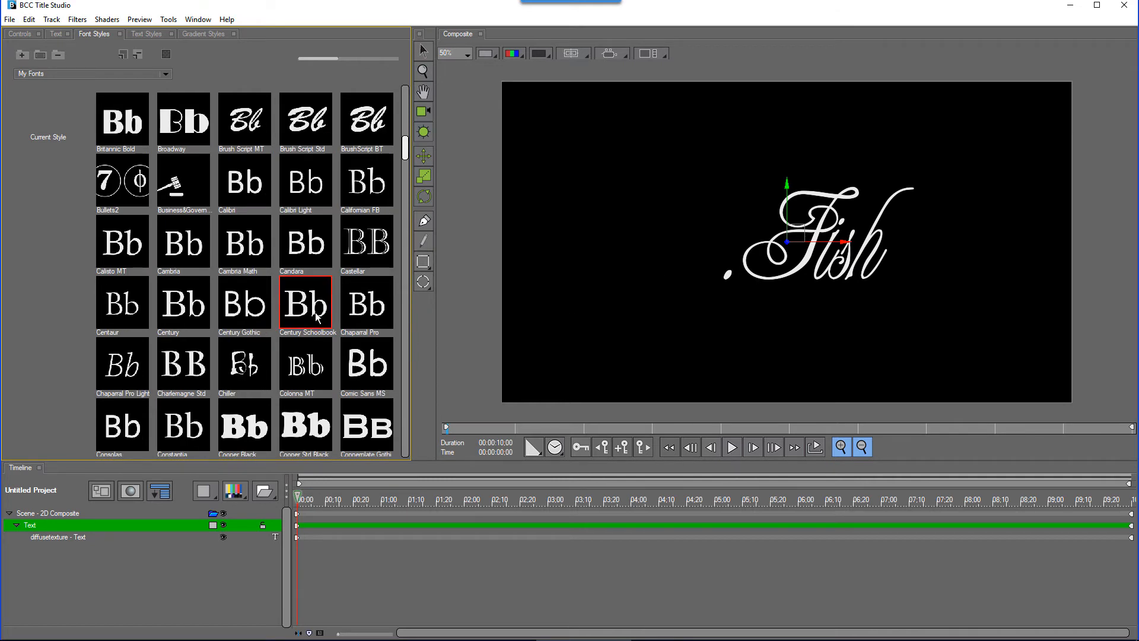
click(258, 434)
click(303, 428)
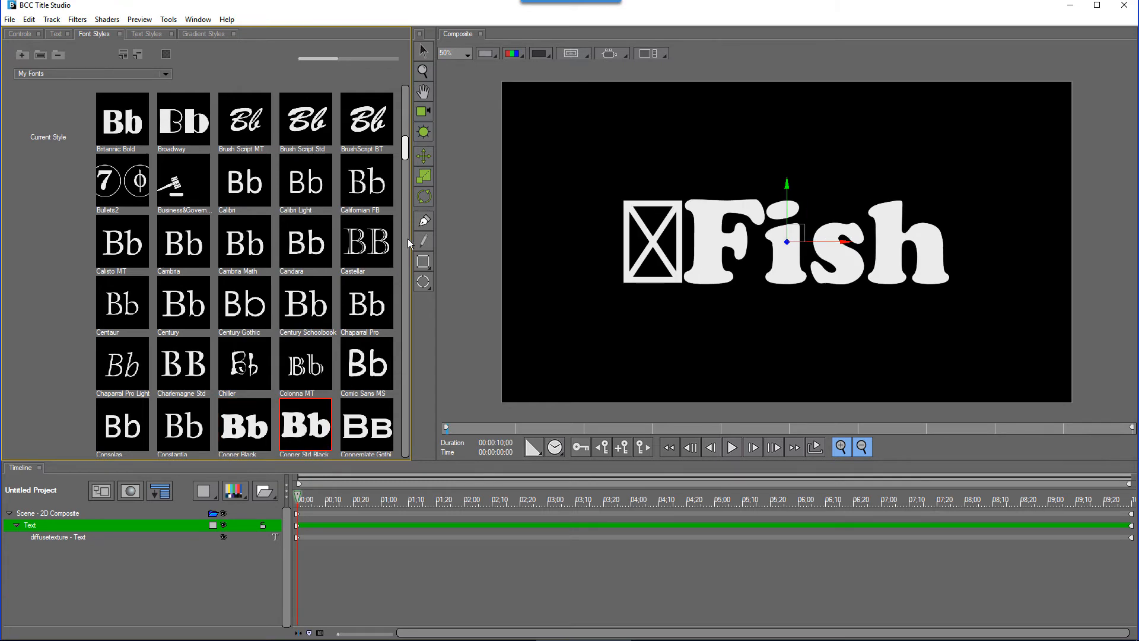
Try the Japanese font styles HGPGothicM, HGPGyoshotai and HGMinchoB on the title, ending with HGSSoeiKakupoptai
drag(407, 148, 408, 217)
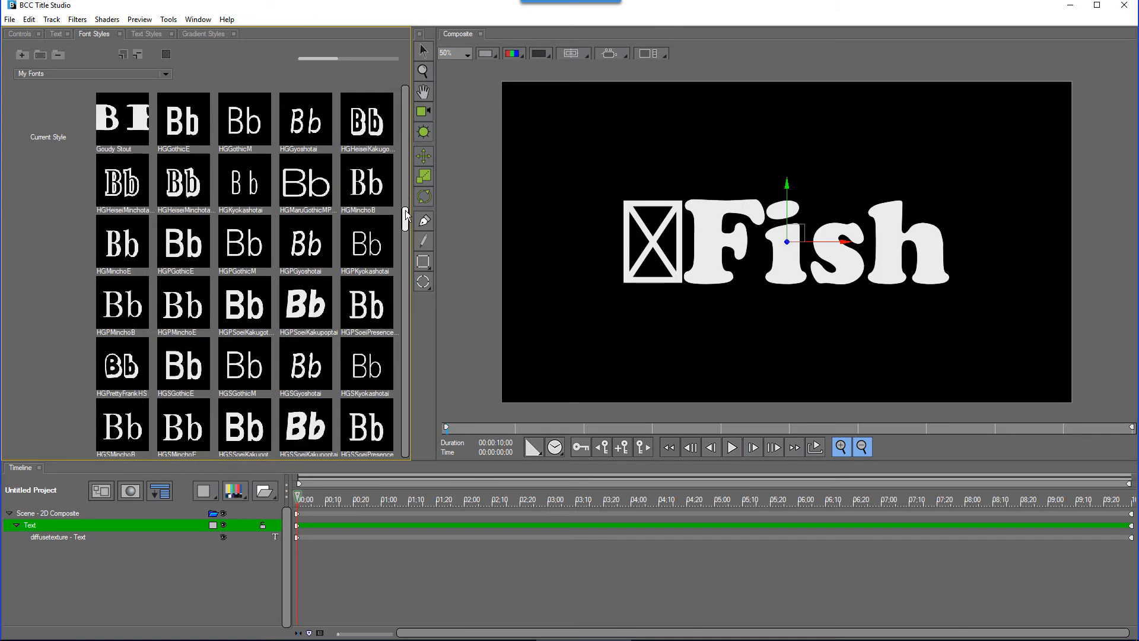
click(247, 247)
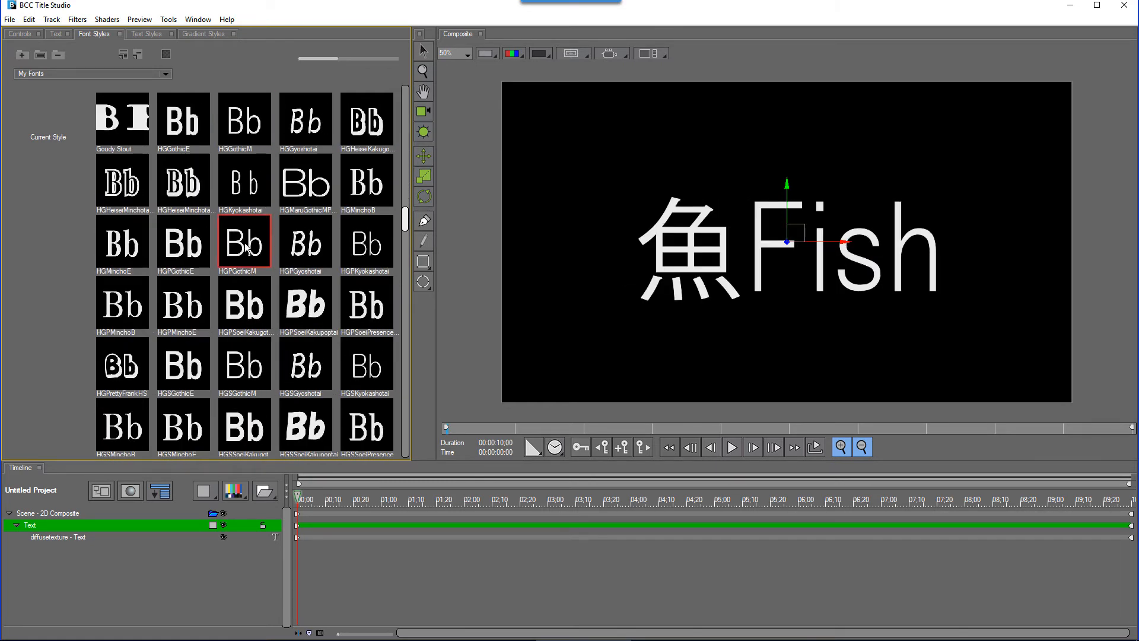
click(317, 252)
click(366, 180)
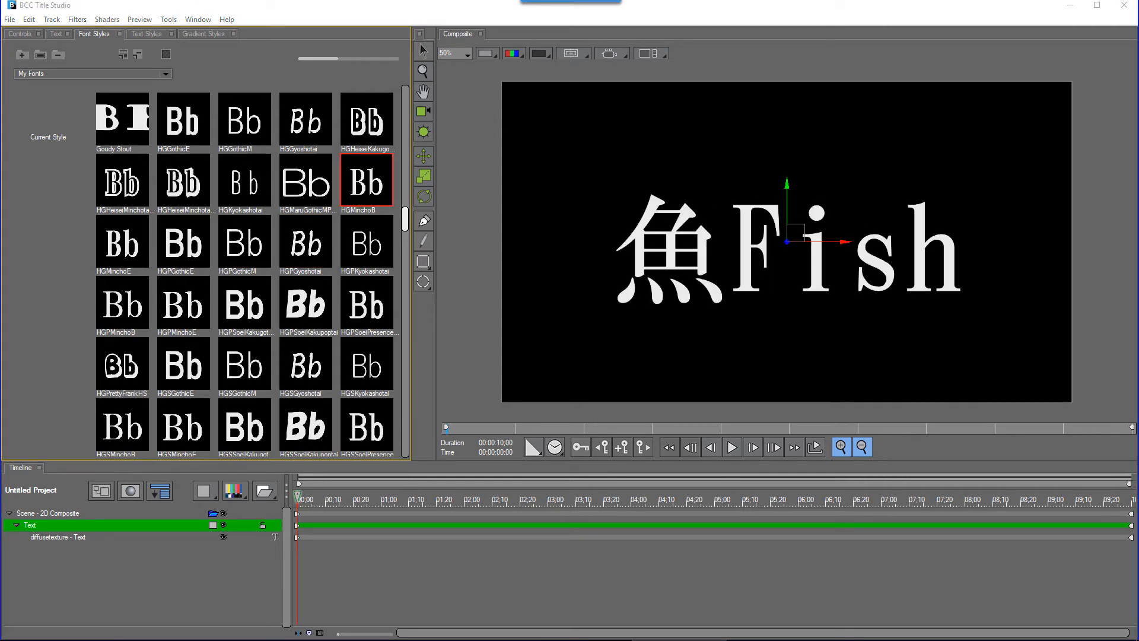
click(305, 424)
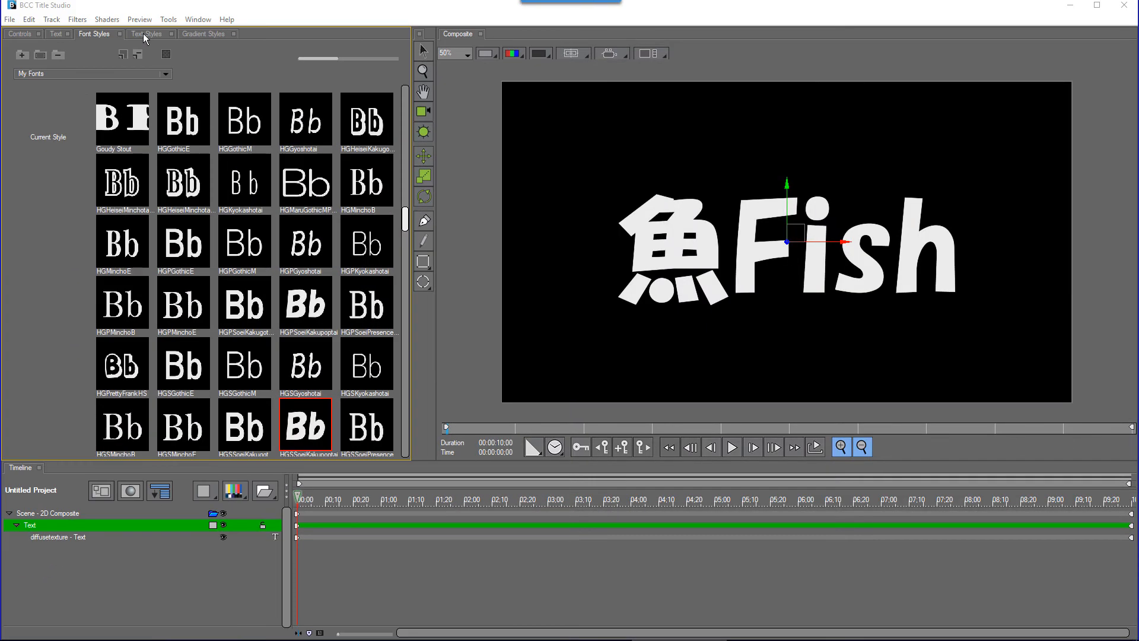
View the Color Temperature palette in Text Styles and check that all the title's text is selected in the text editor
click(143, 33)
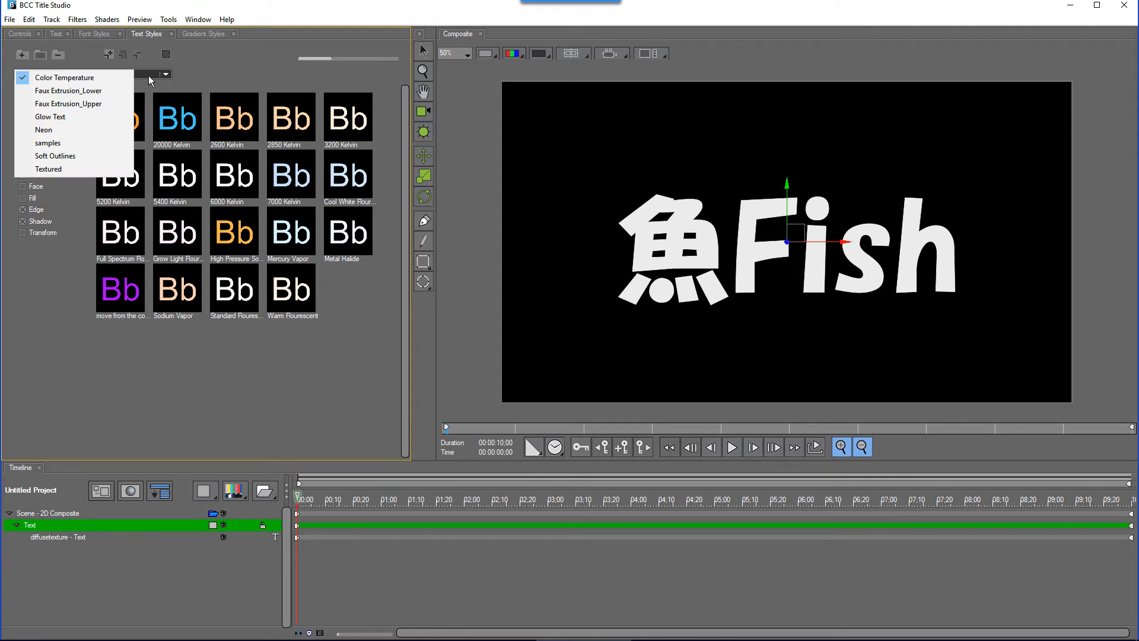
click(111, 77)
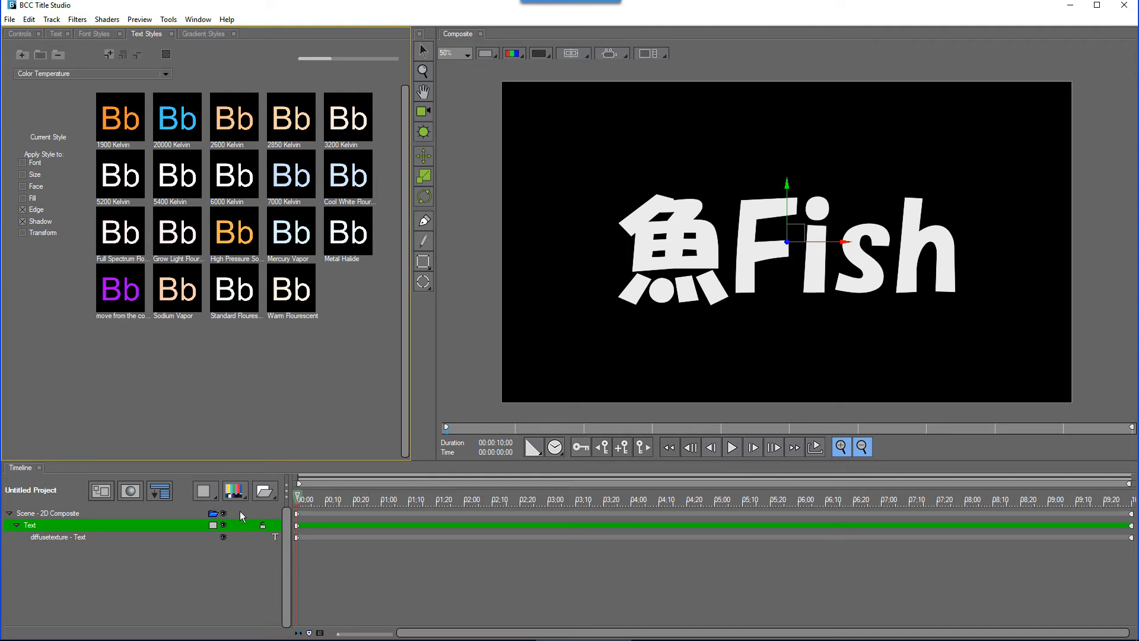
click(34, 525)
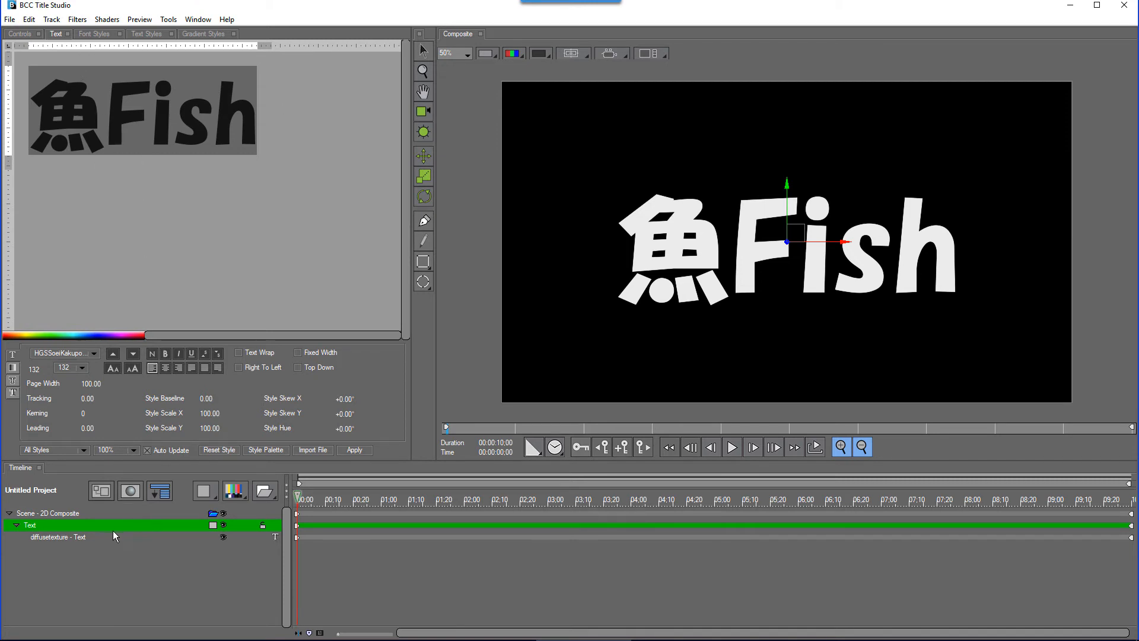
In Text Styles, enable Font, Size, Face, Fill and Transform under Apply Style to, in addition to Edge and Shadow
click(141, 34)
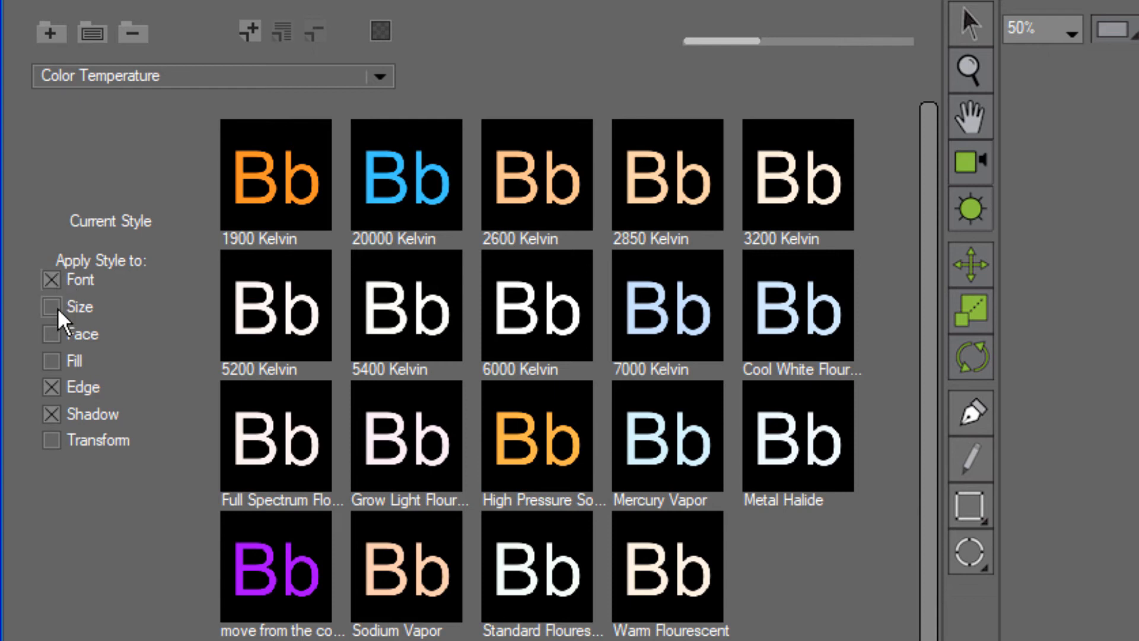
click(53, 362)
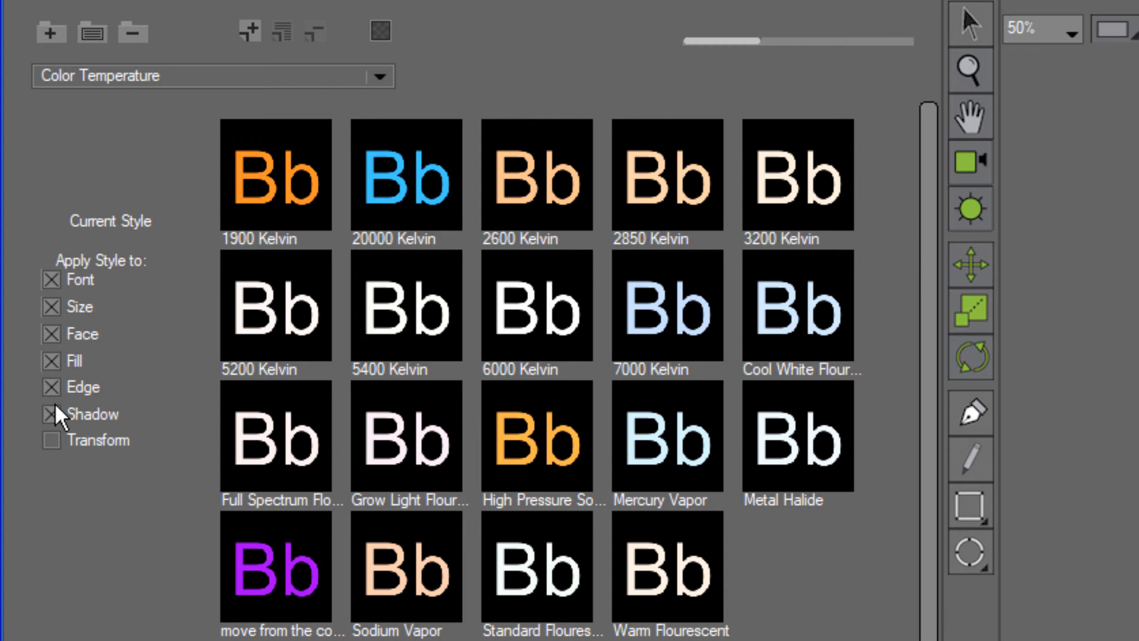
click(54, 440)
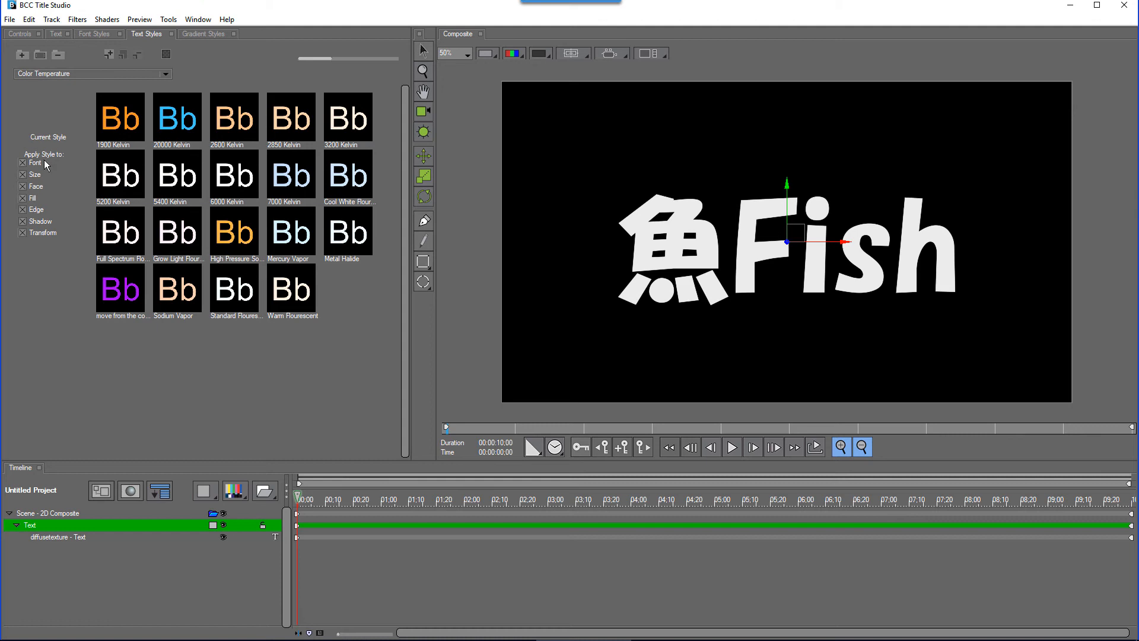
Exclude Font, Size and Face from style application, and try the 20000 Kelvin and purple text styles on the title, ending with the orange High Pressure Sodium style
click(23, 162)
click(23, 175)
click(35, 188)
click(172, 116)
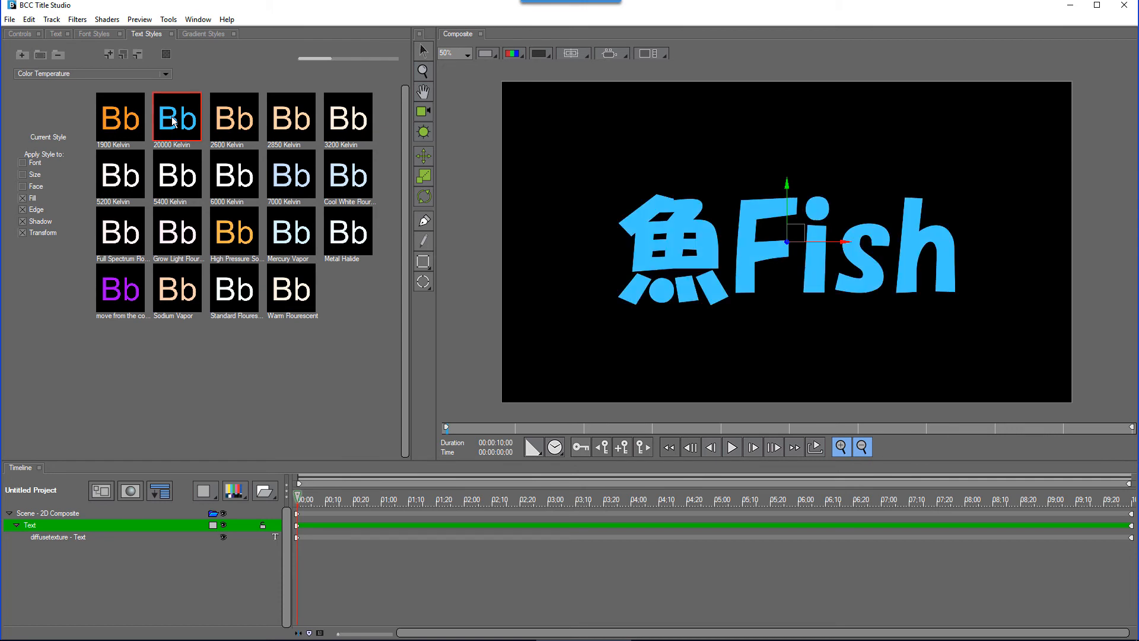
click(126, 289)
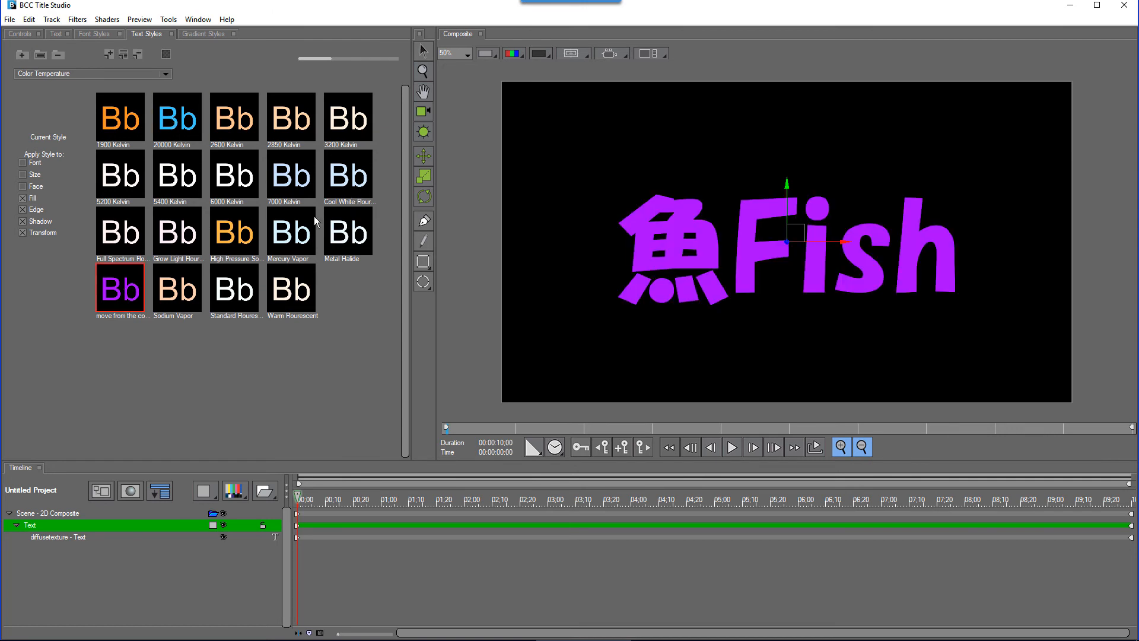
click(243, 242)
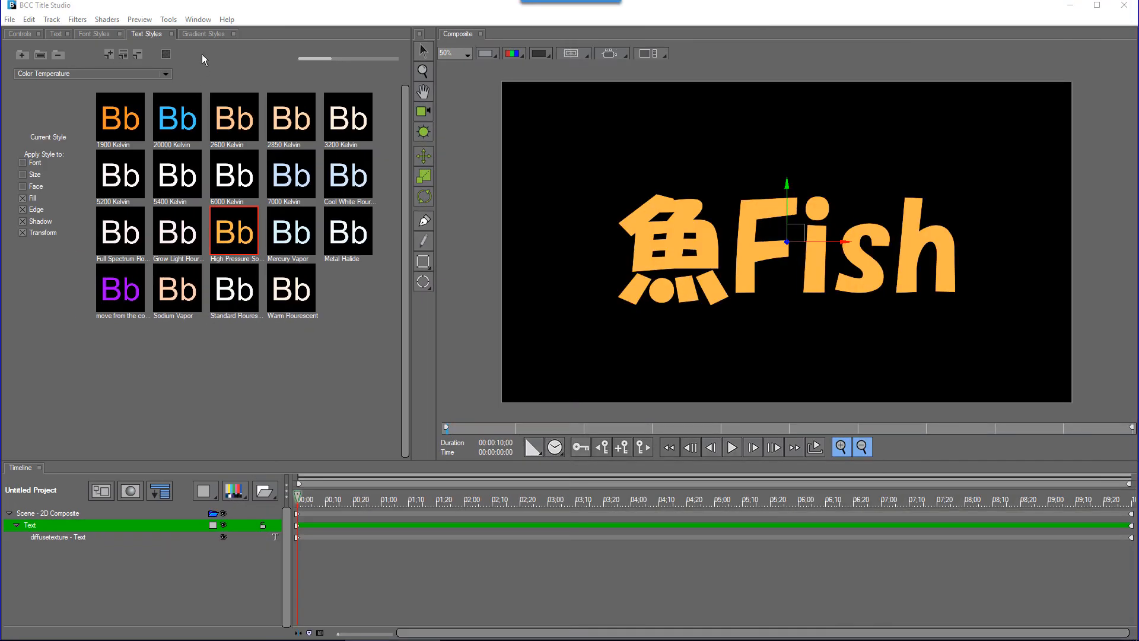
Try the Brick and Stone gradient styles Brick 1, Brick 4, Brick 8, Brownstone and Purple Slate on the title
click(207, 33)
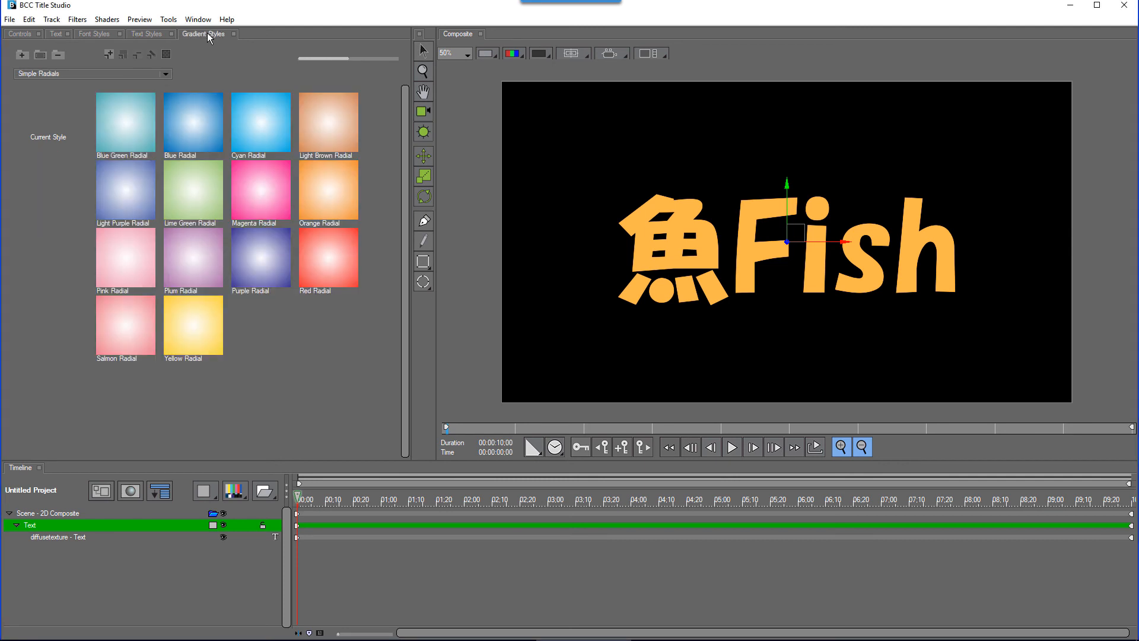
click(166, 74)
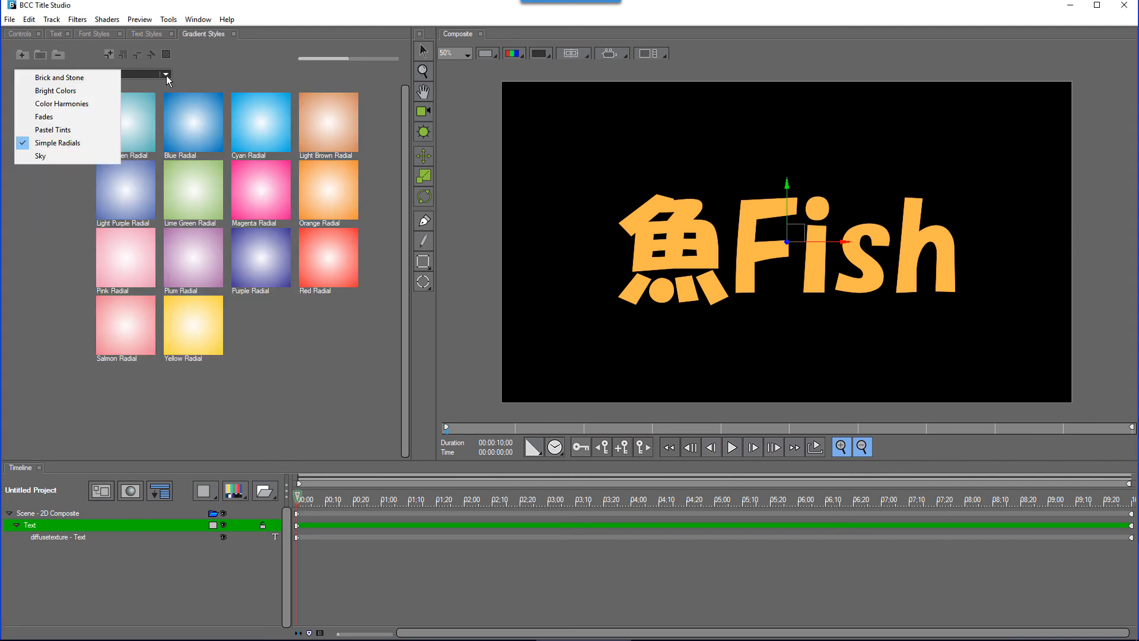
click(65, 80)
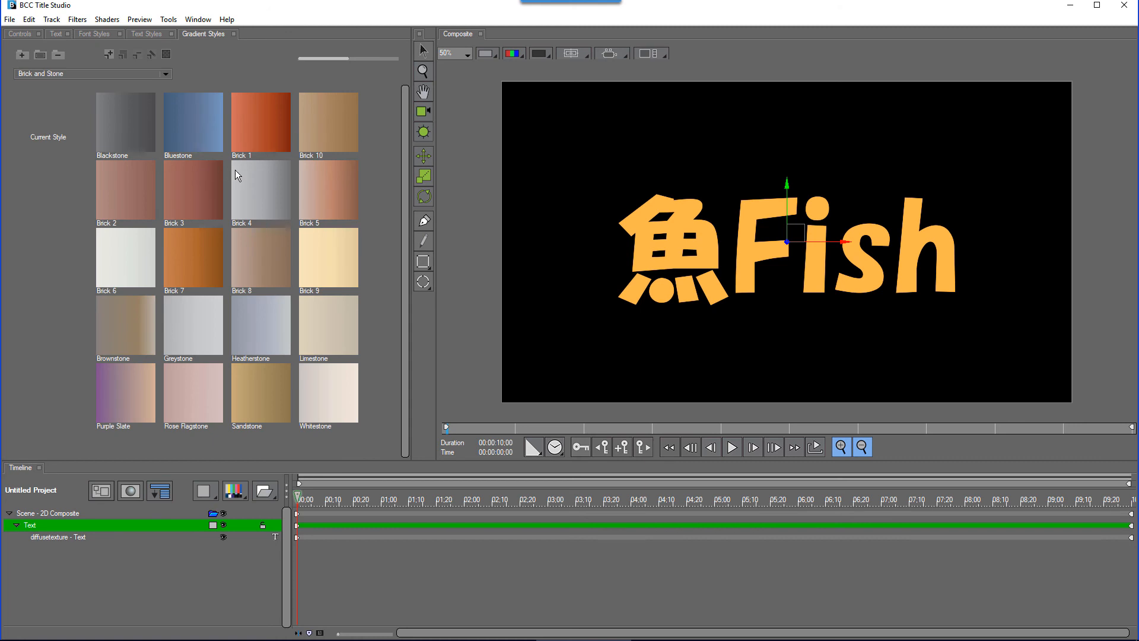
click(268, 122)
click(269, 198)
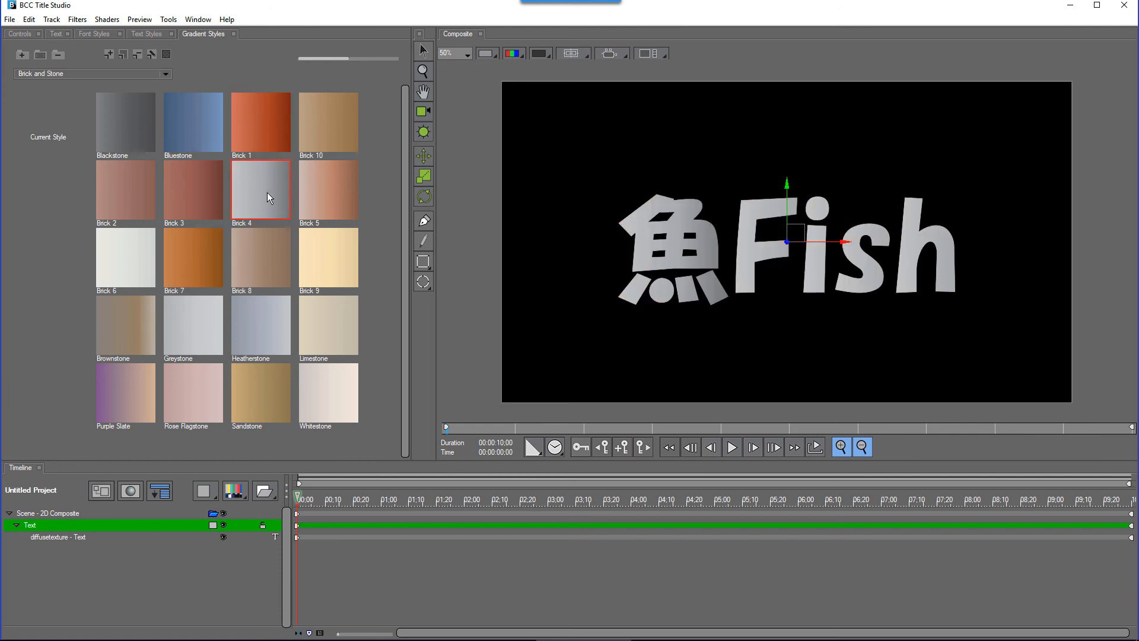
click(260, 262)
click(117, 323)
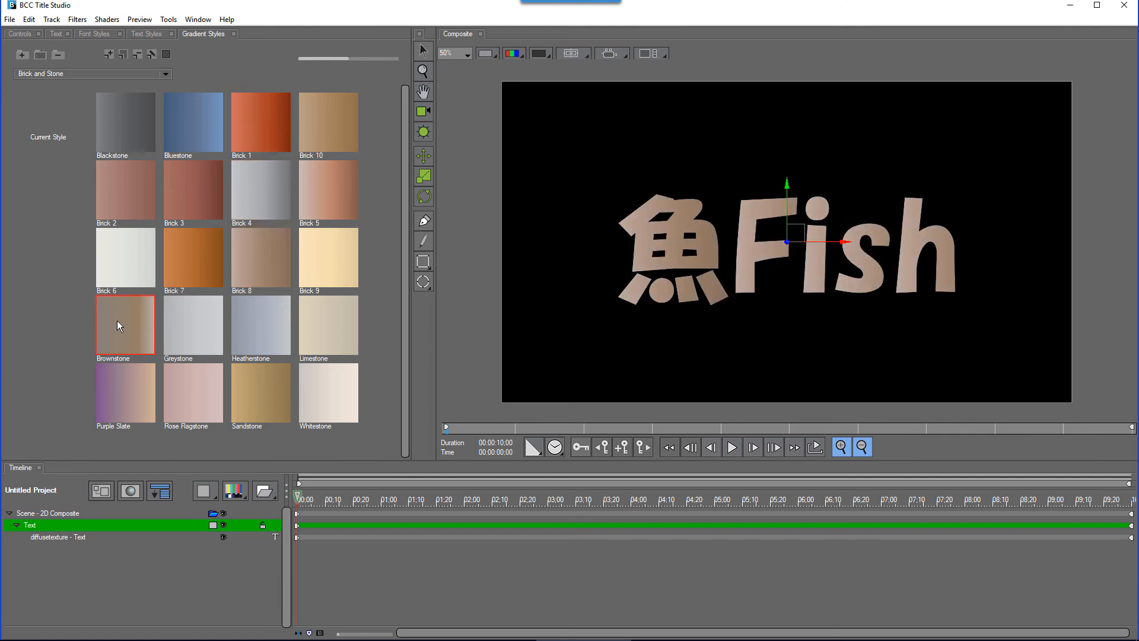
click(127, 390)
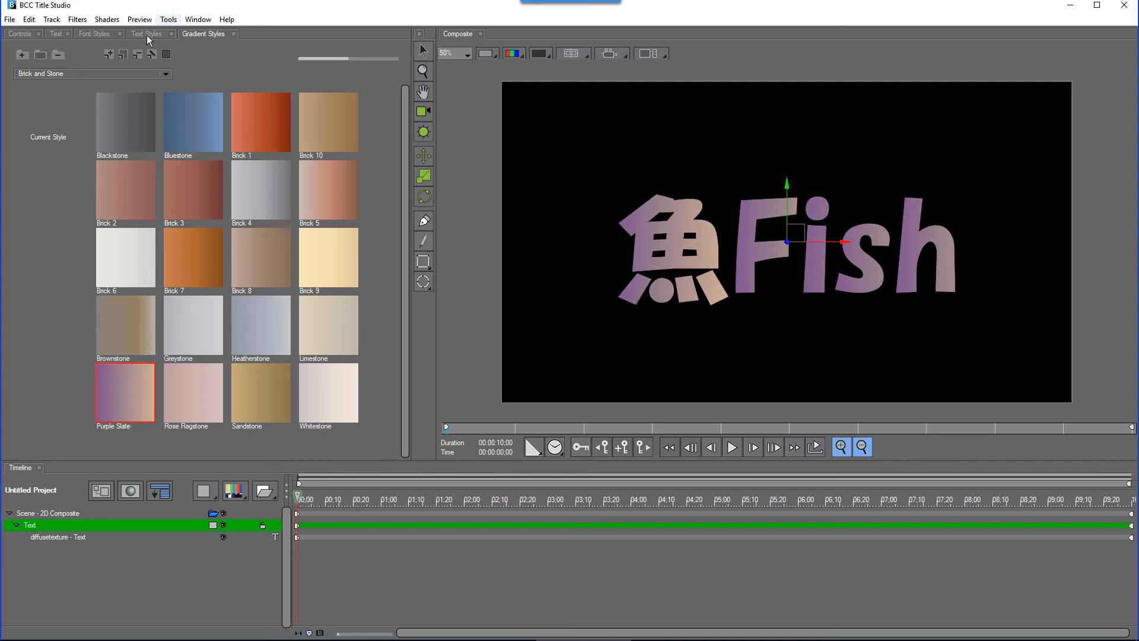
Try the Primary Comp 2 gradient style from the Color Harmonies palette on the title, ending with Analogous 1
click(149, 74)
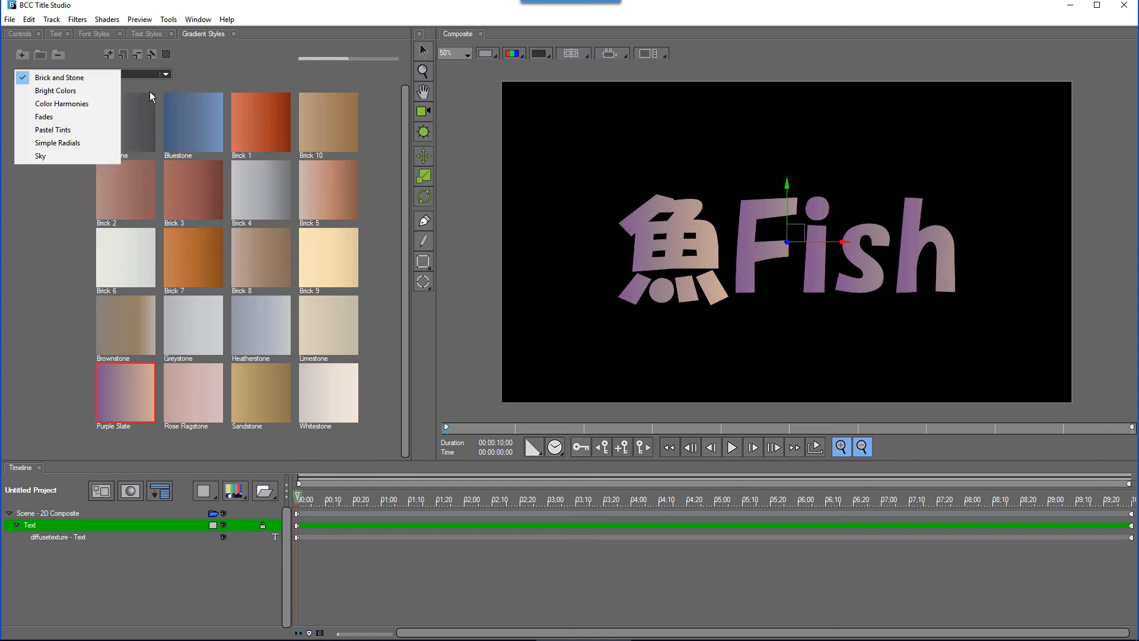
click(70, 106)
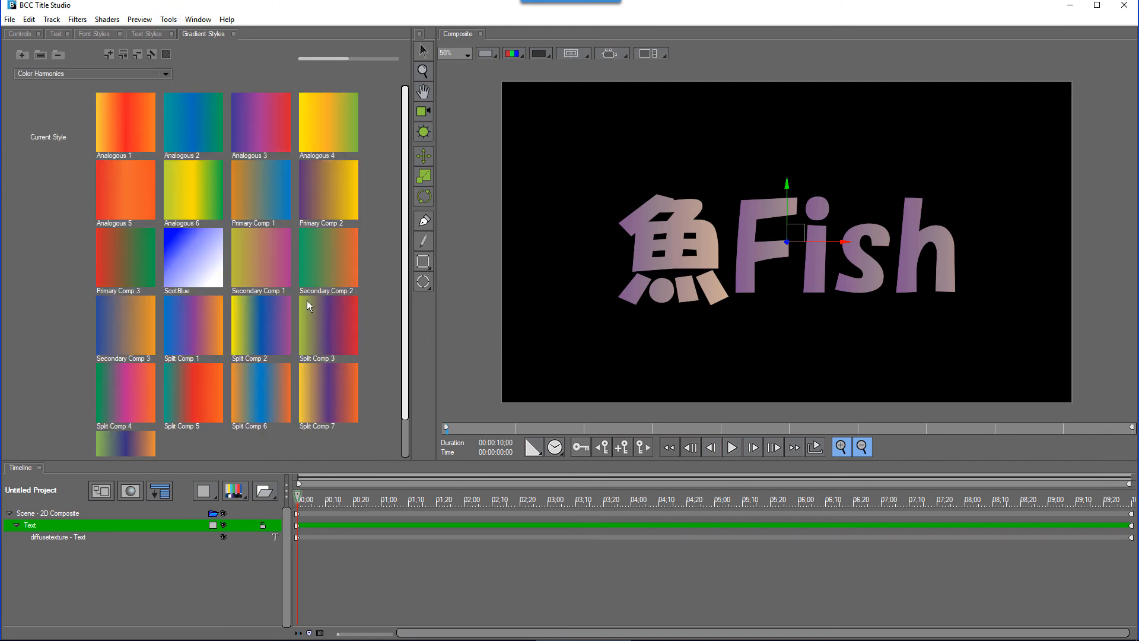
click(304, 189)
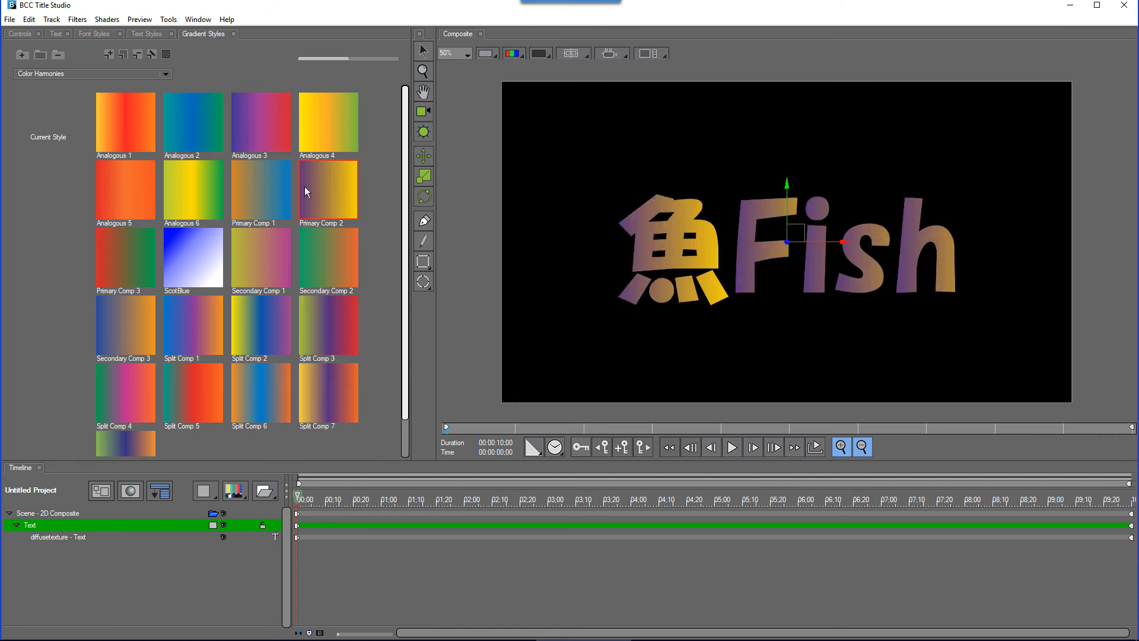
click(115, 121)
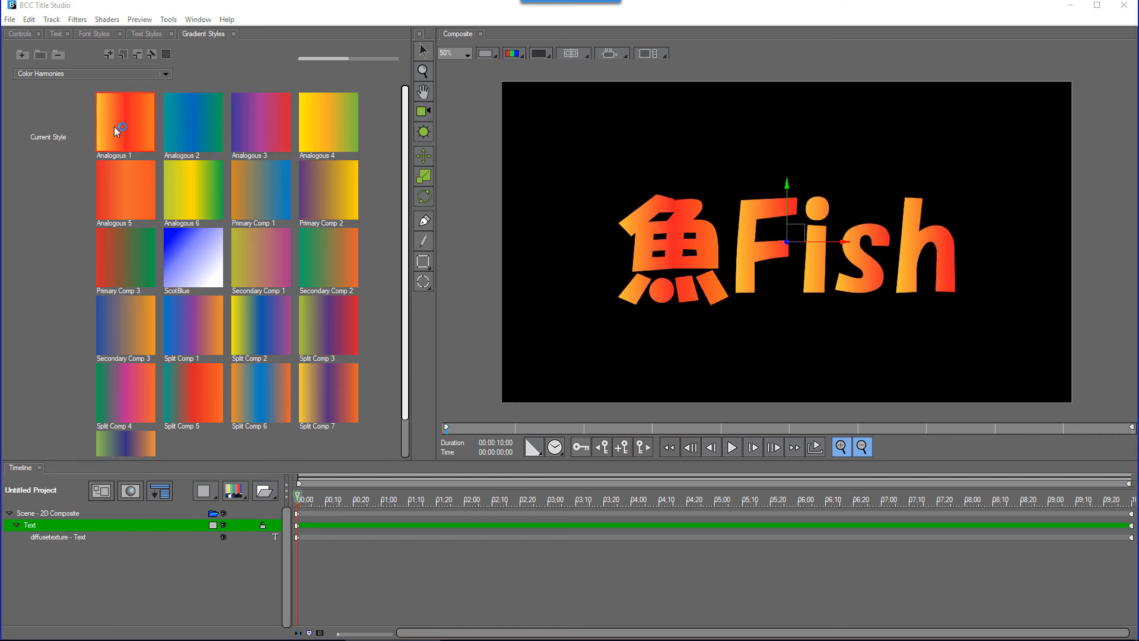